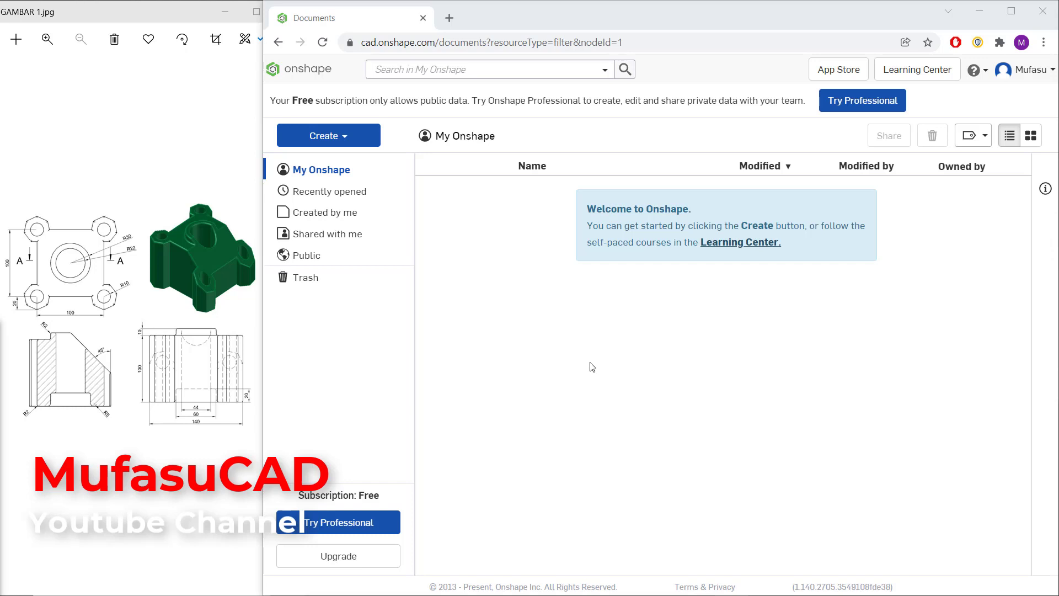
Open the Create menu on the Onshape documents page
left_click(329, 137)
Create a new public document named 'Part Design 1'
left_click(323, 163)
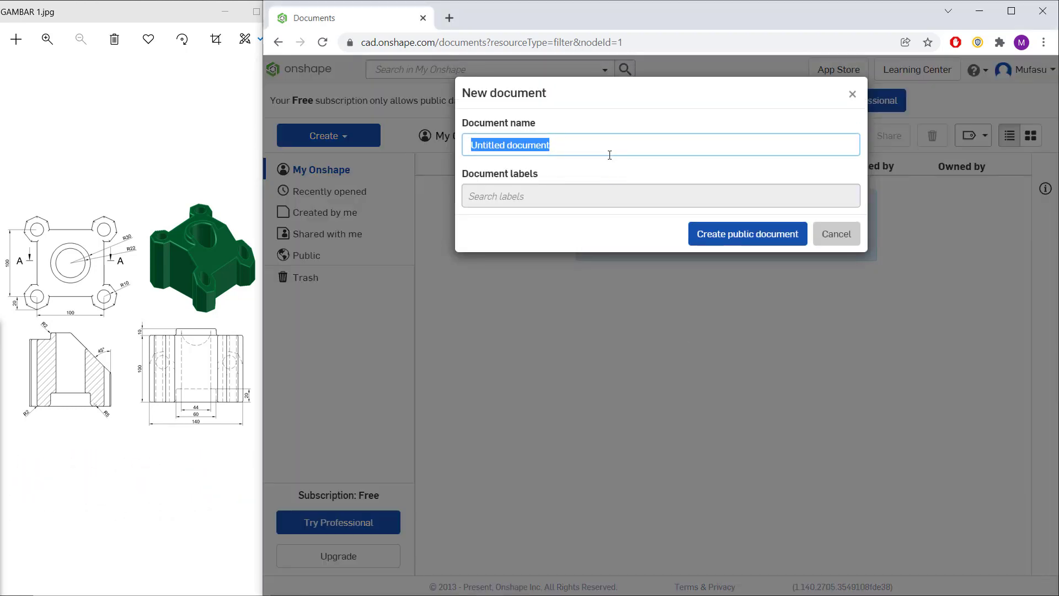
type("Part Design 1")
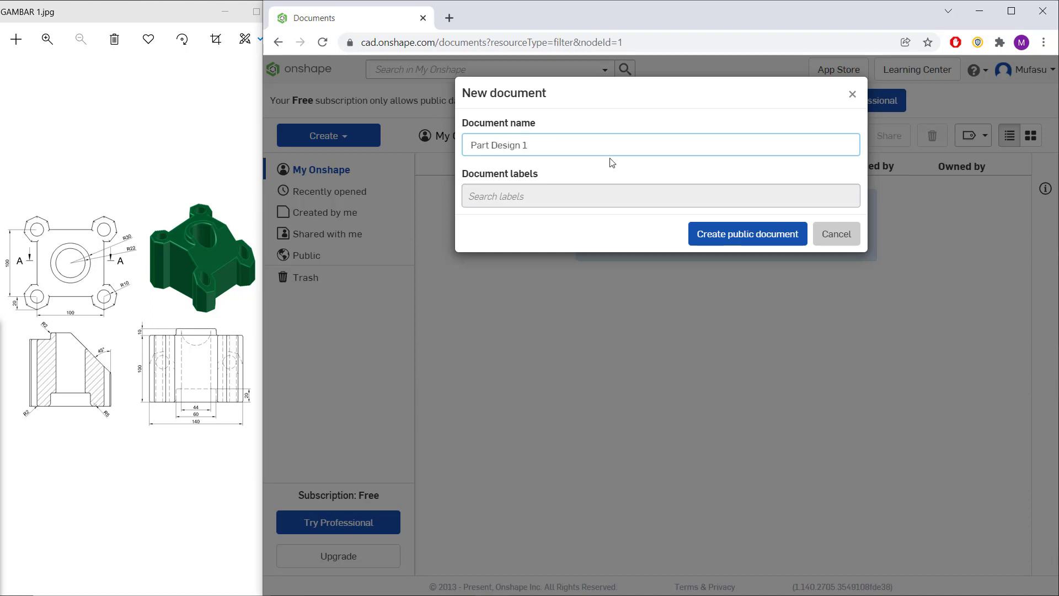
left_click(770, 237)
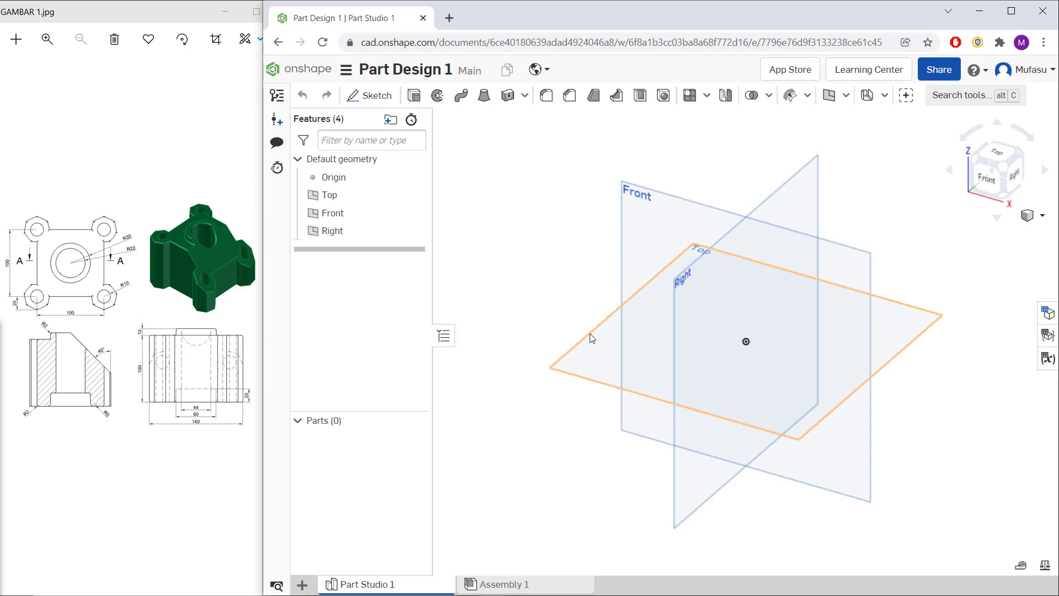
Start a sketch on the Top plane, viewed straight down from the top
left_click(591, 338)
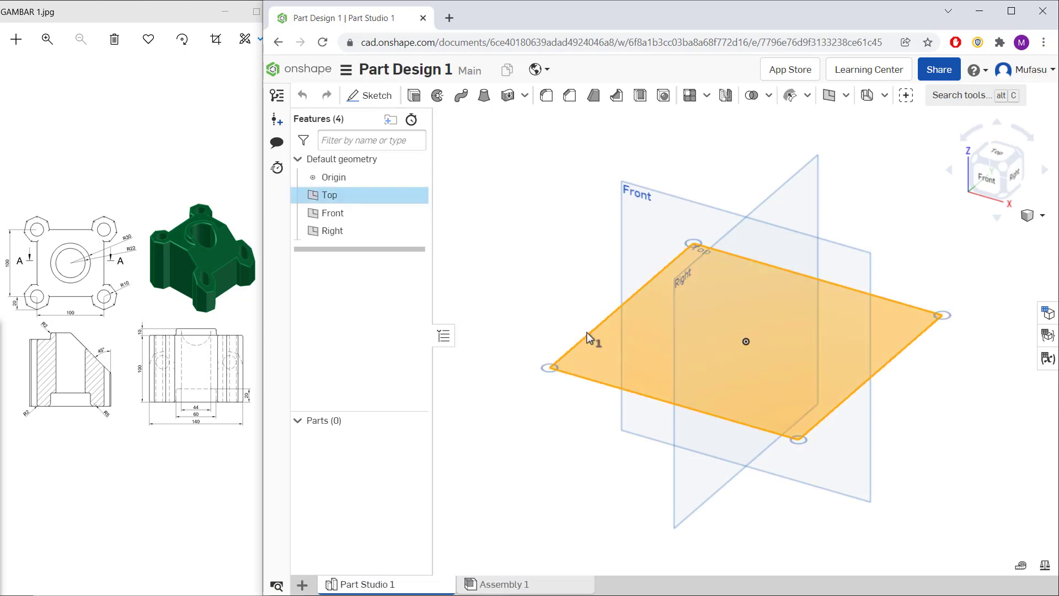
left_click(998, 157)
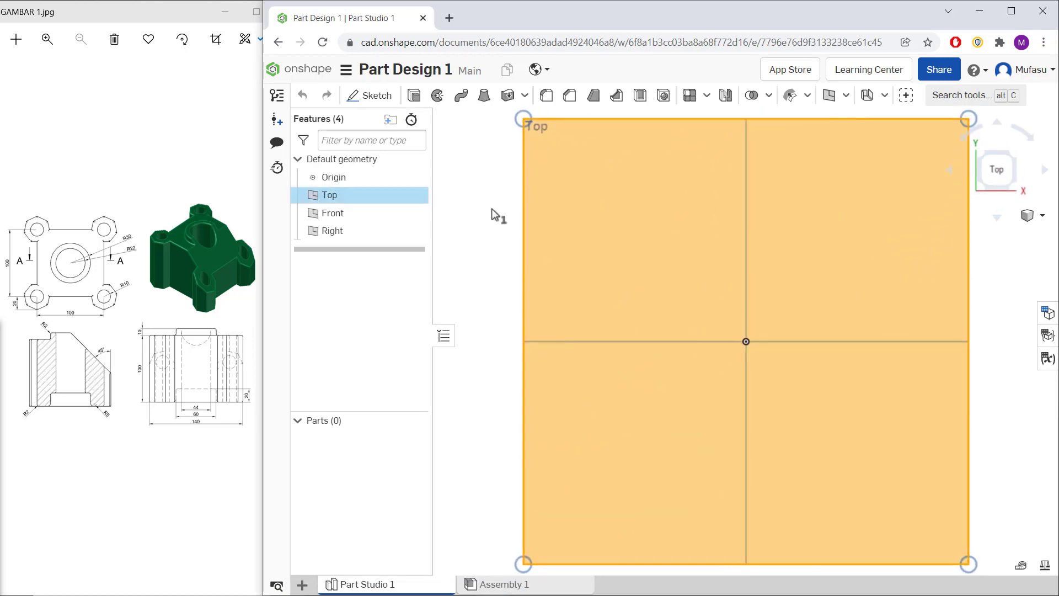
left_click(374, 99)
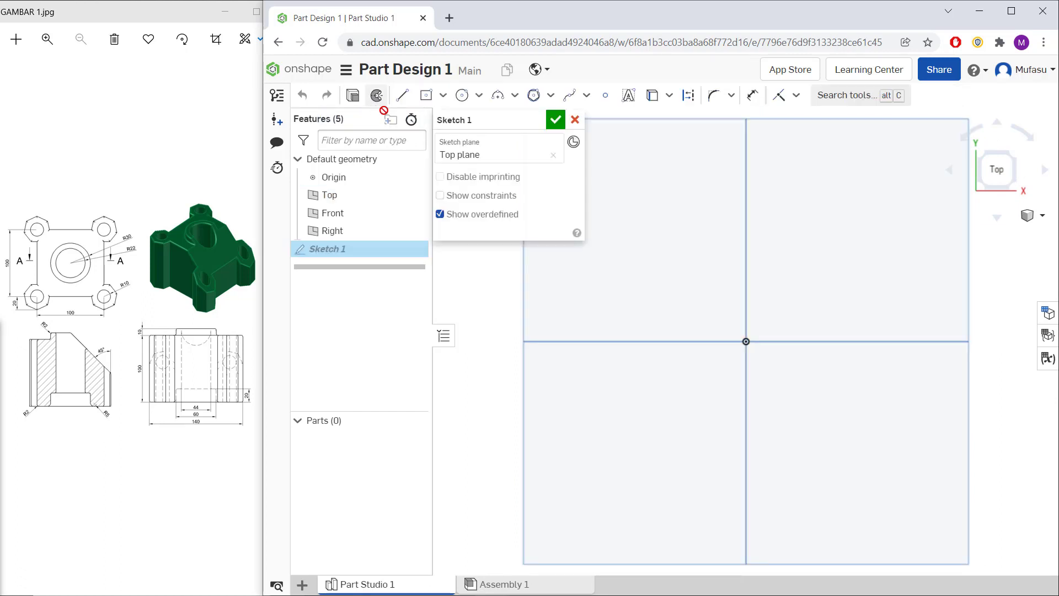
Draw a centre-point rectangle on the origin with width 100 and height 100
left_click(443, 95)
left_click(446, 143)
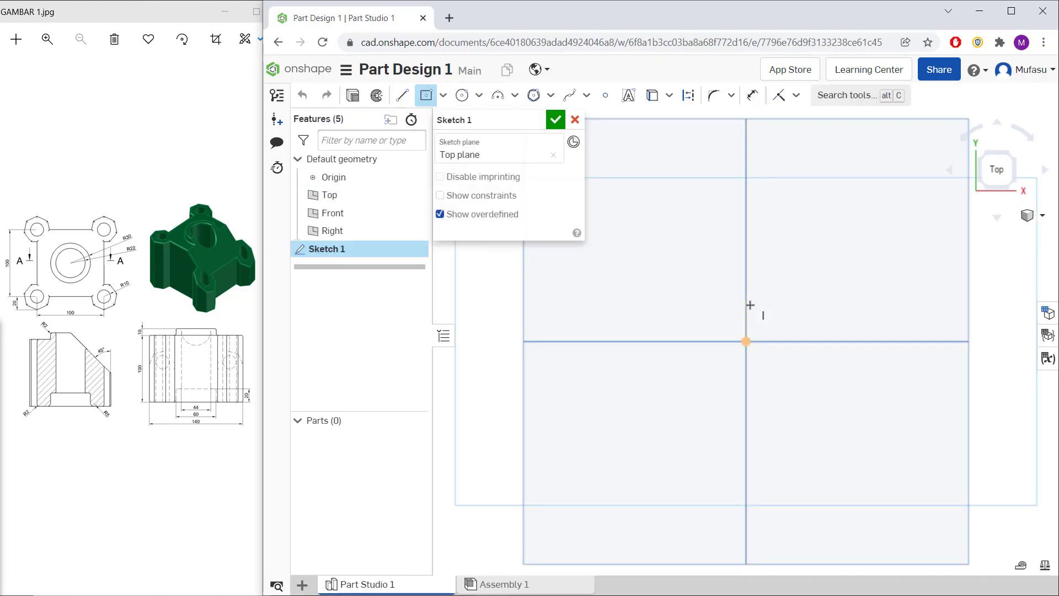
left_click(745, 342)
left_click(843, 265)
type("100")
key("Tab")
type("10")
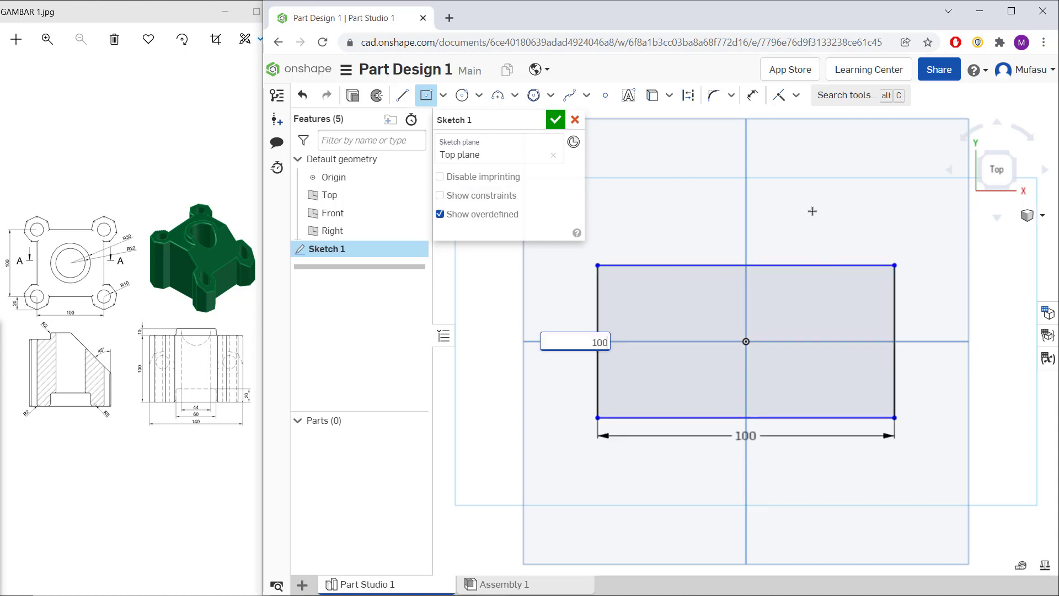
key("Return")
middle_click_drag(713, 241, 781, 304)
Draw a Ø20 circle centred on the square's top-left corner
left_click(462, 95)
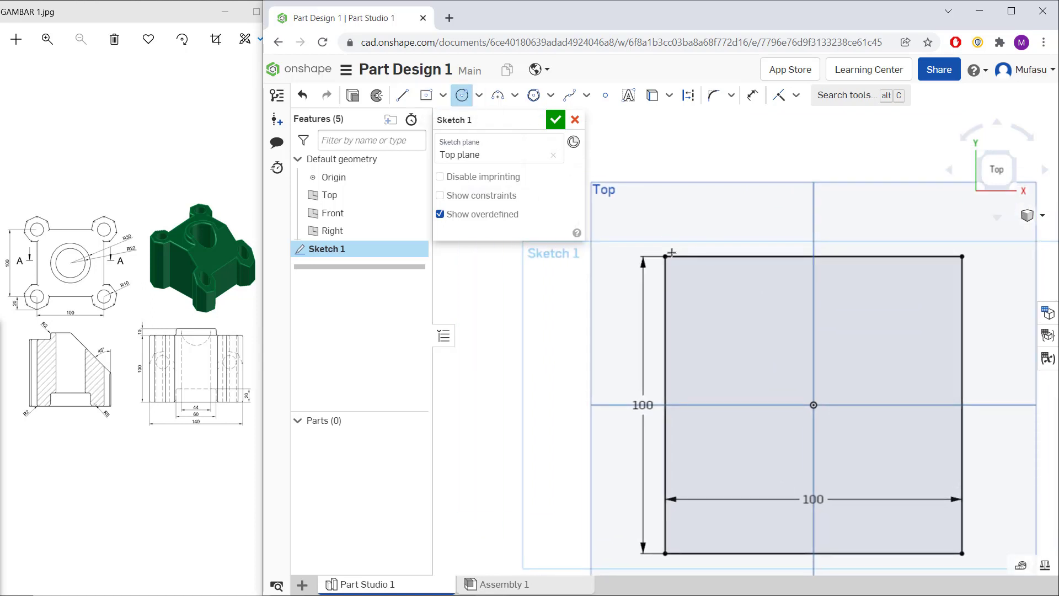
left_click(665, 256)
left_click(689, 234)
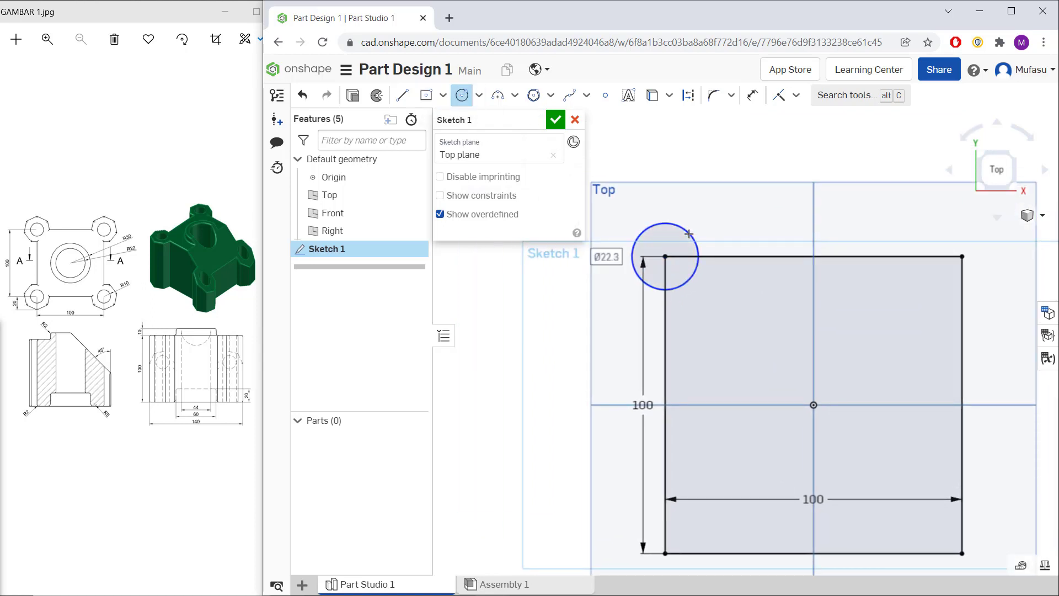
type("20")
key("Return")
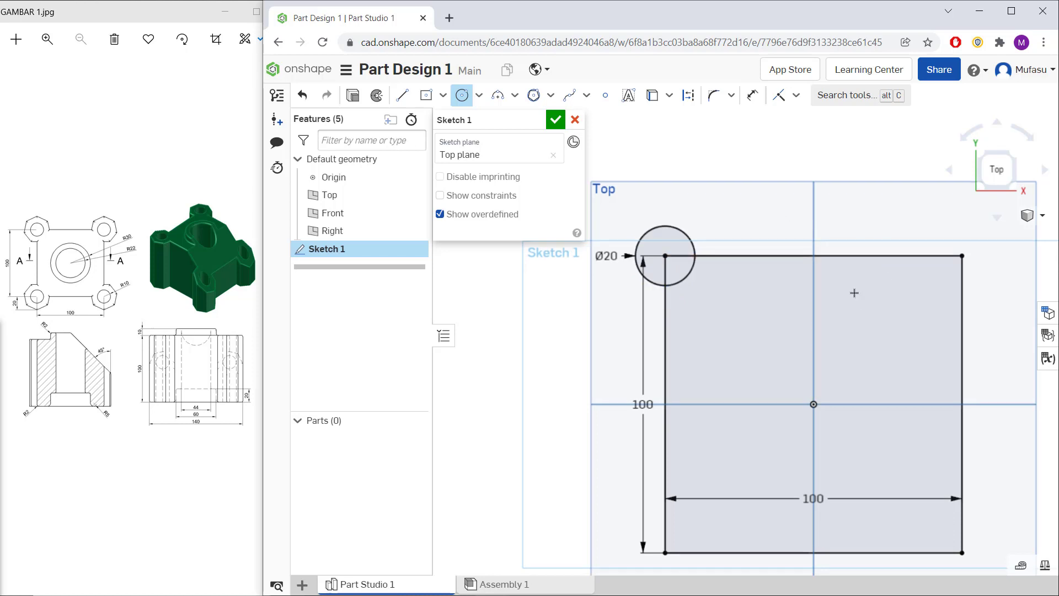
Add a circle on the top-right corner and correct its diameter to 20
middle_click_drag(855, 301, 836, 249)
left_click(942, 205)
left_click(919, 218)
type("2")
key("Return")
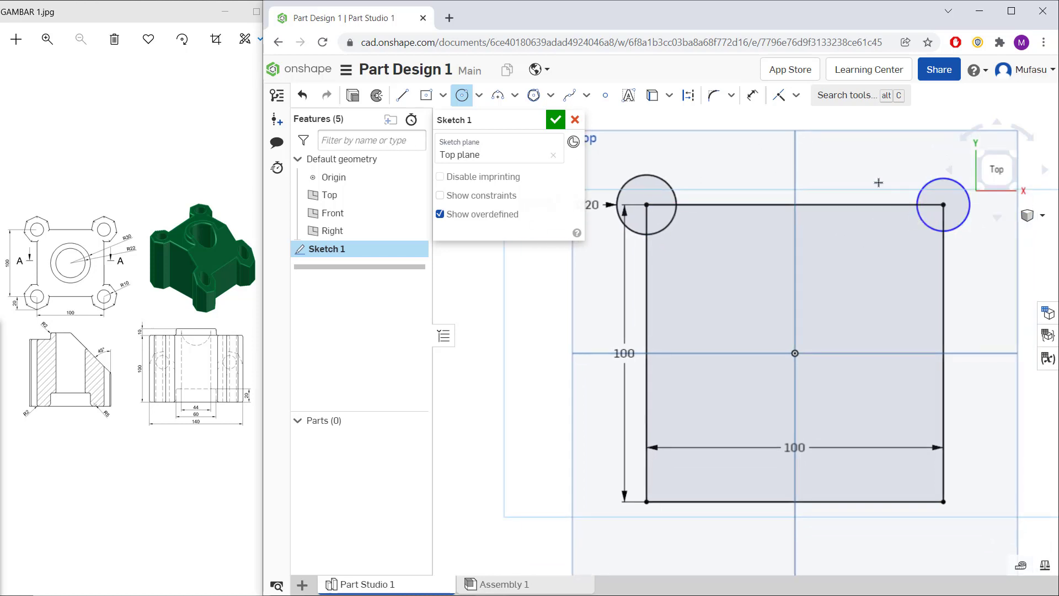
scroll(939, 299, "down", 2)
middle_click_drag(939, 299, 859, 347)
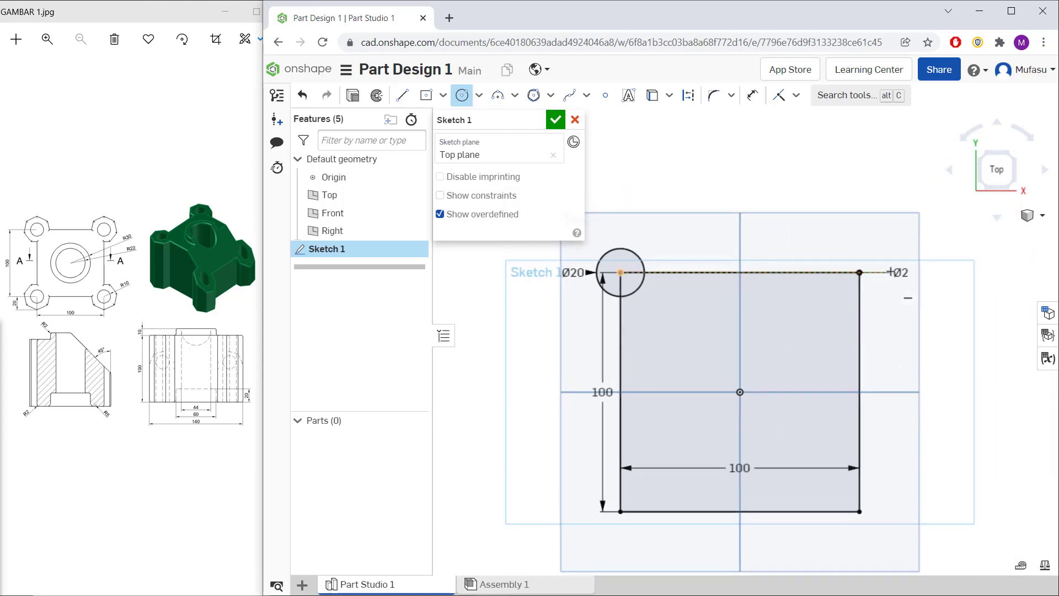
scroll(895, 275, "up", 2)
key("Escape")
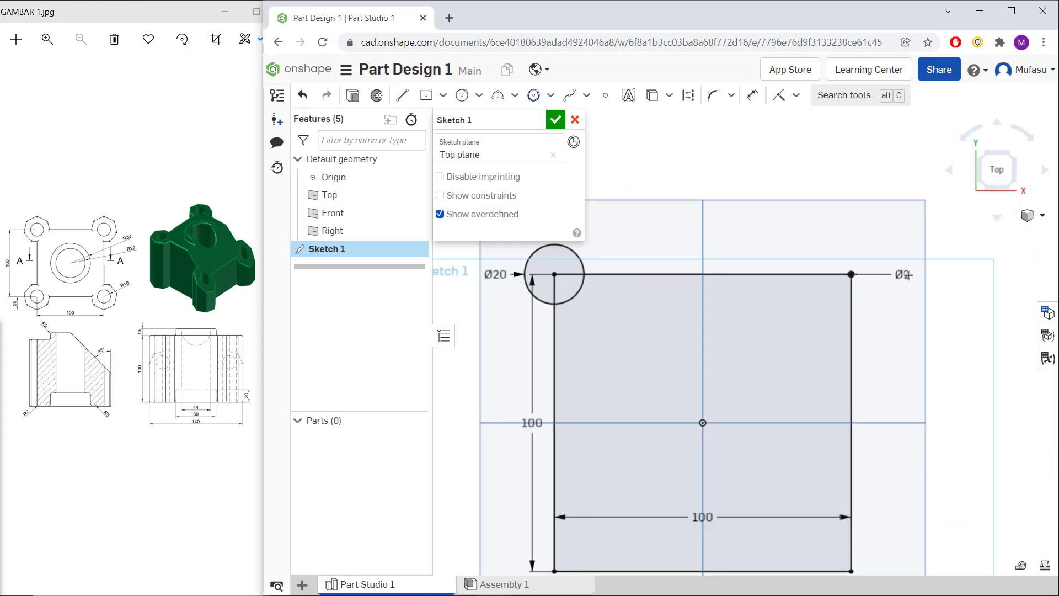
double_click(908, 279)
type("20")
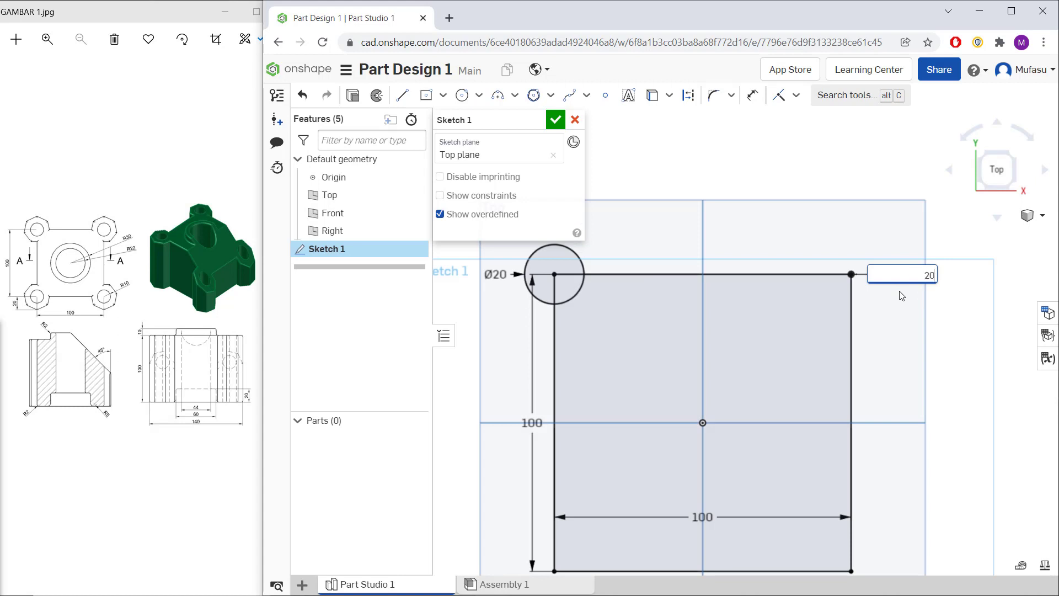
key("Return")
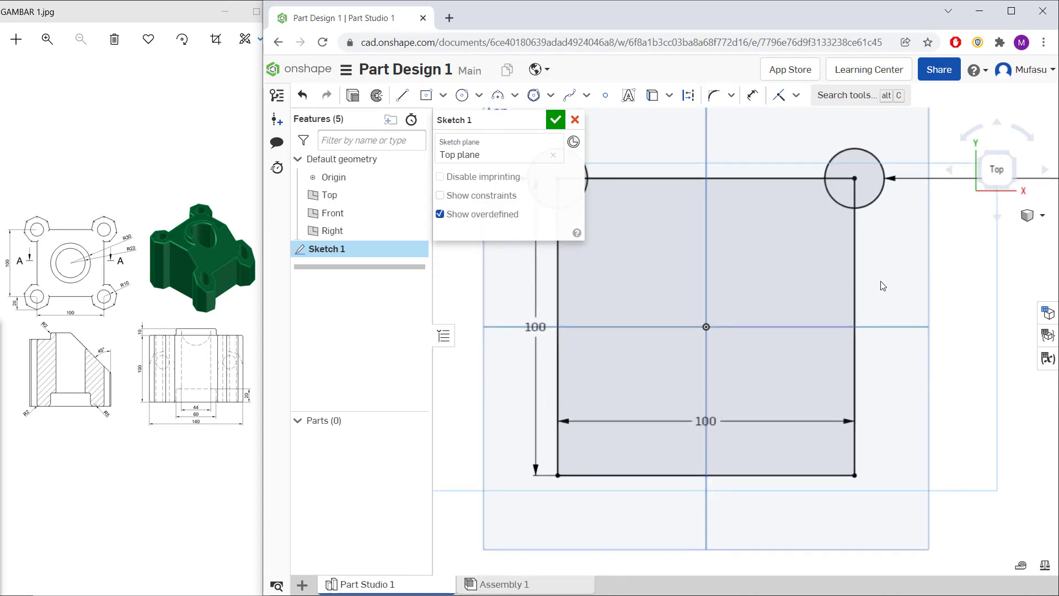
Draw Ø20 circles centred on the bottom-right and bottom-left corners
left_click(461, 95)
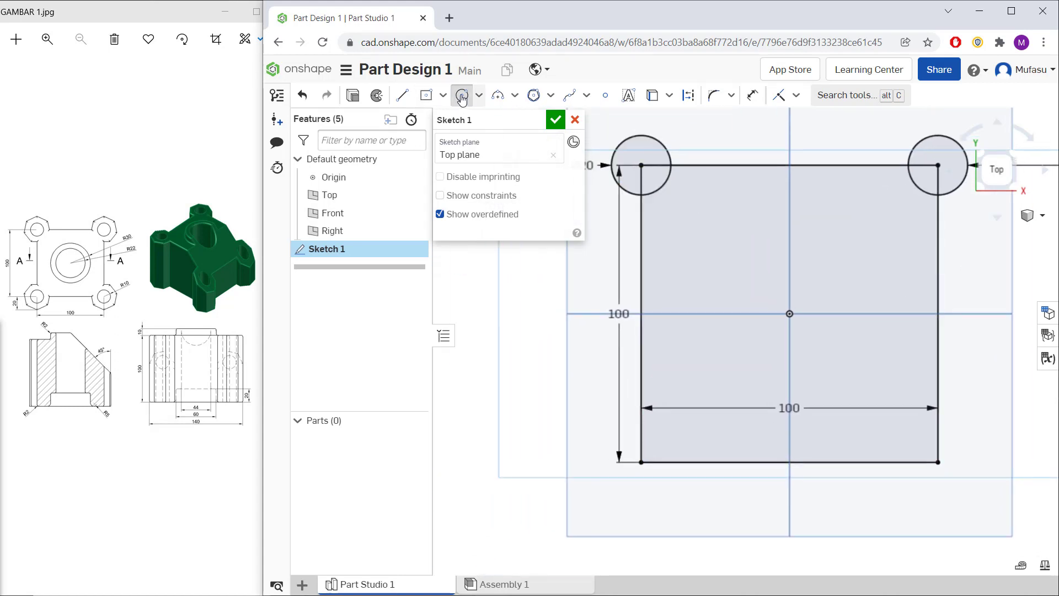
left_click(938, 461)
left_click(958, 481)
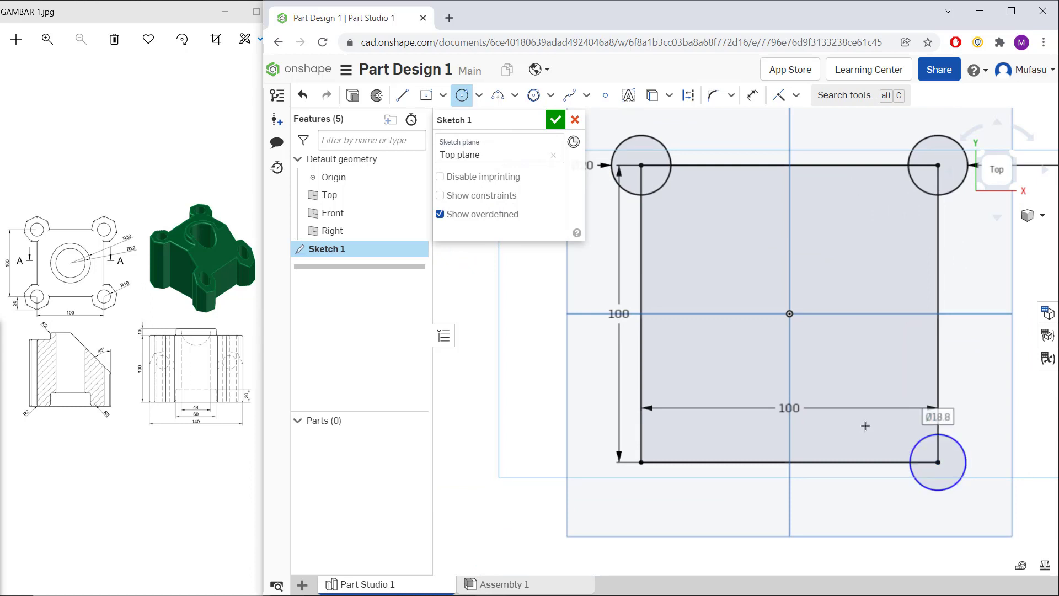
type("20")
key("Return")
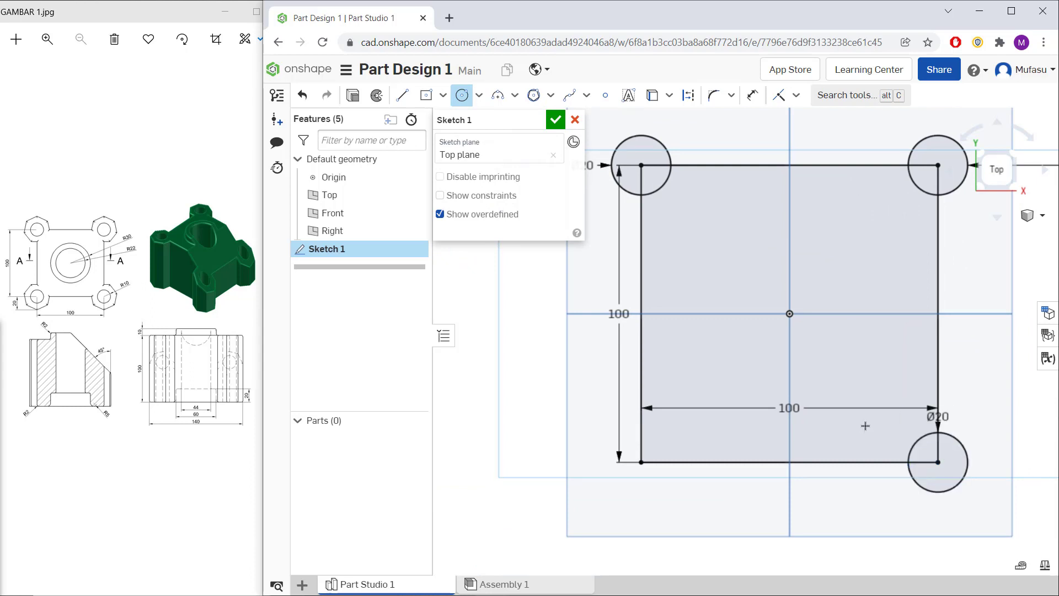
left_click(640, 462)
left_click(622, 443)
type("20")
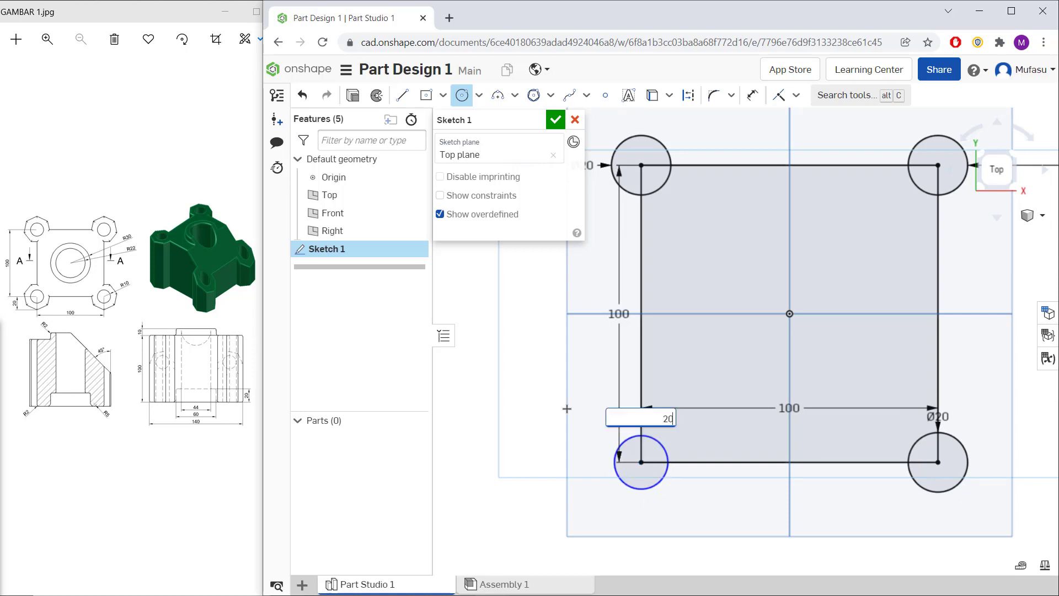
key("Return")
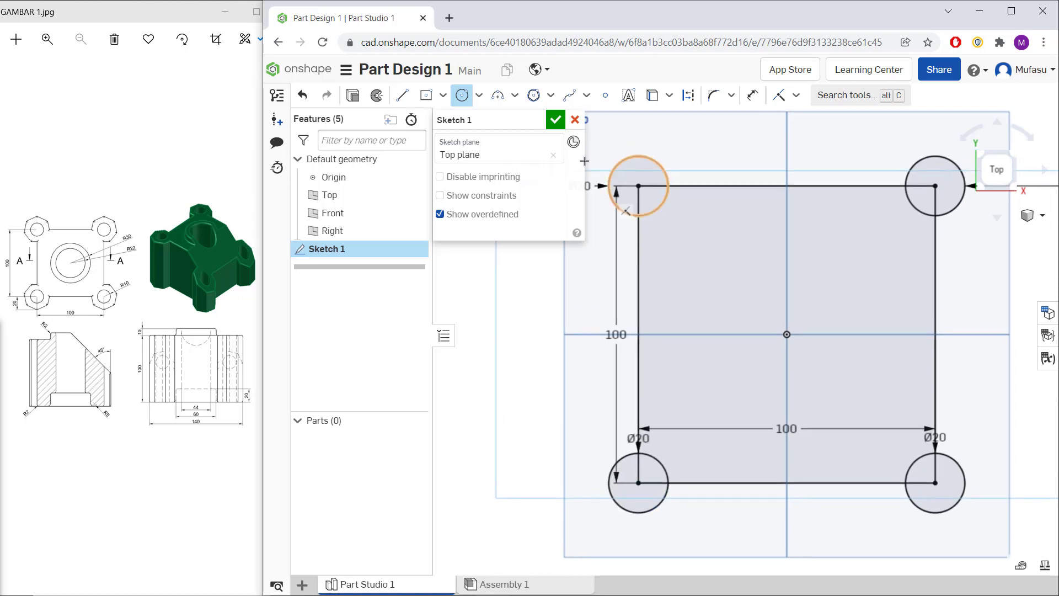
left_click(551, 95)
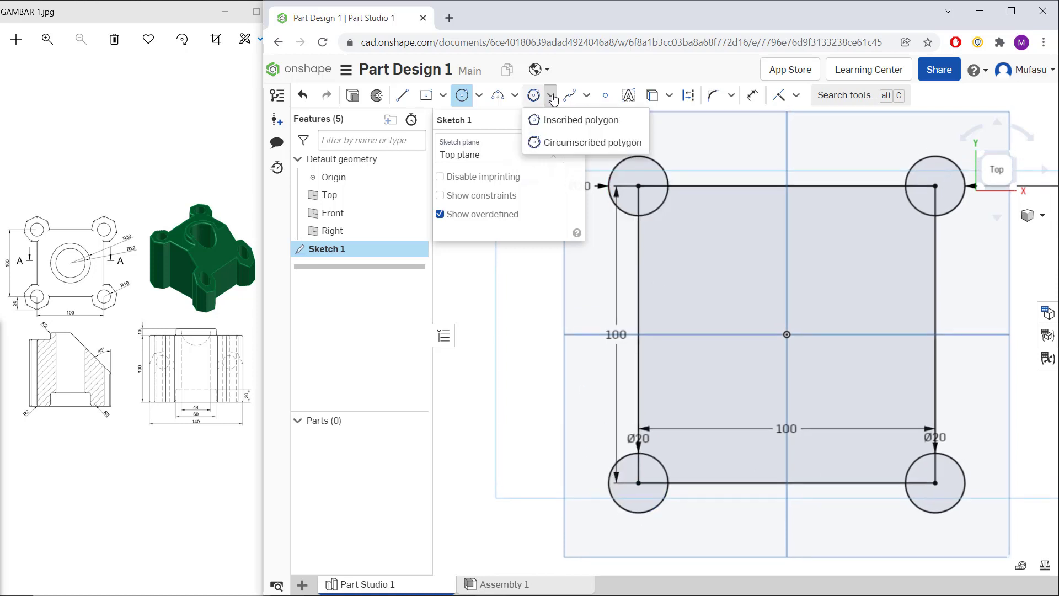
Draw seven-sided polygons centred on the top-left and top-right circles
left_click(571, 143)
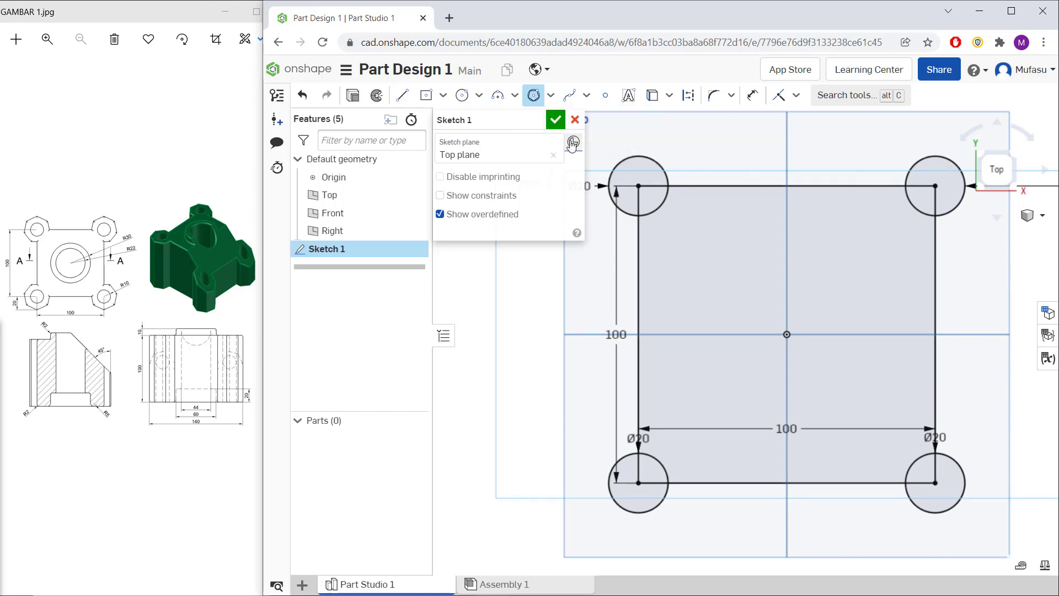
middle_click_drag(692, 227, 697, 296)
left_click(649, 259)
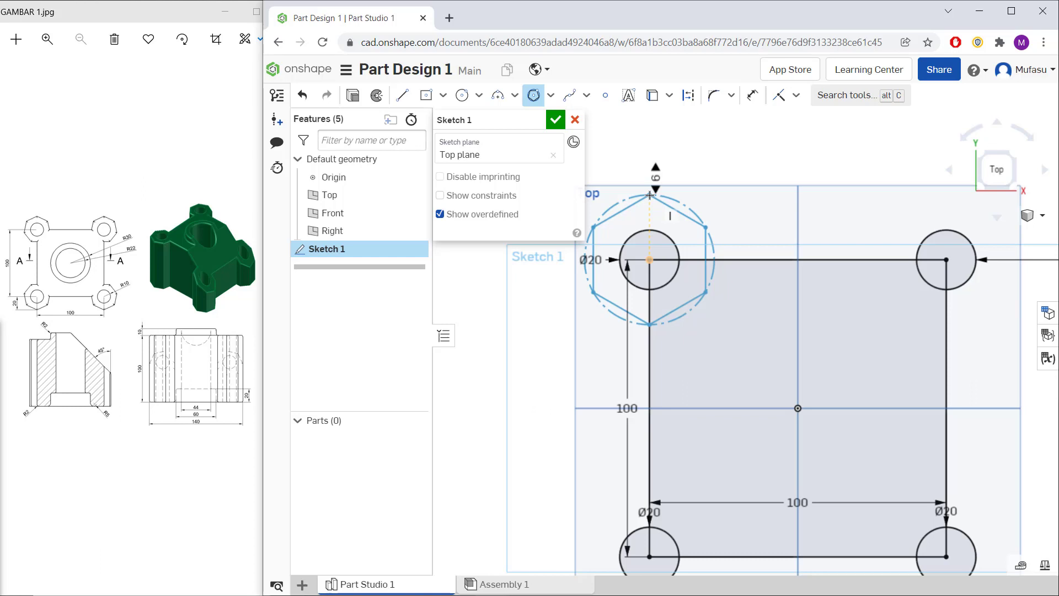
left_click(652, 189)
left_click(651, 192)
scroll(738, 320, "up", 2)
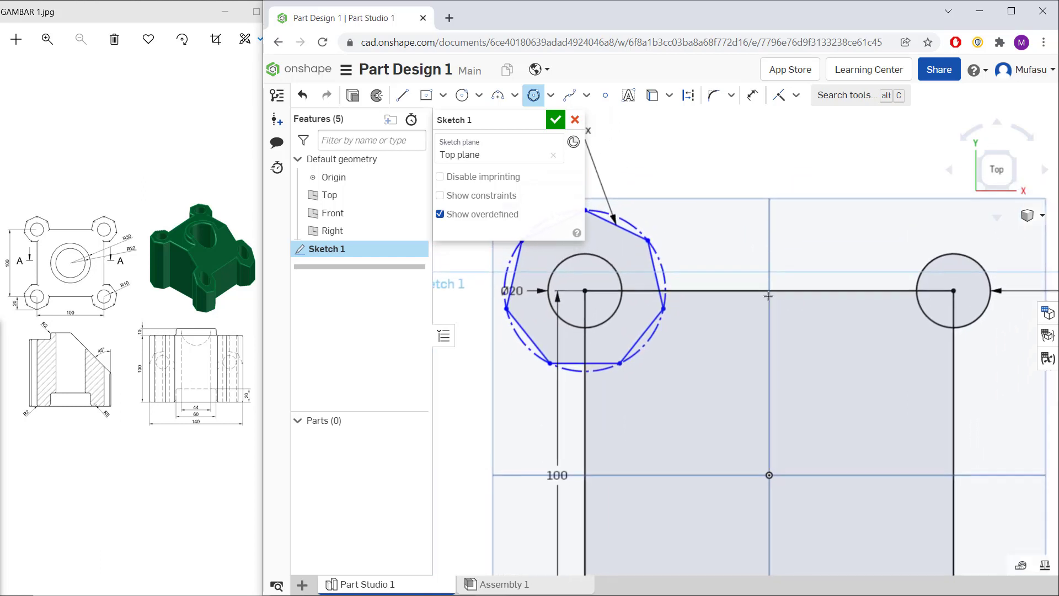
scroll(739, 320, "down", 5)
middle_click_drag(750, 334, 713, 313)
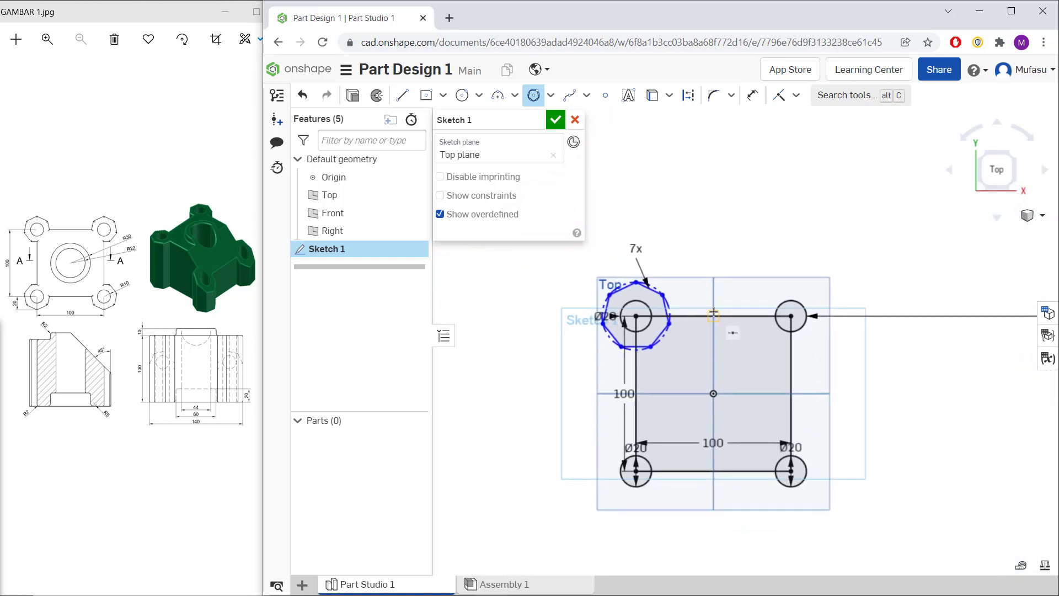
left_click(791, 316)
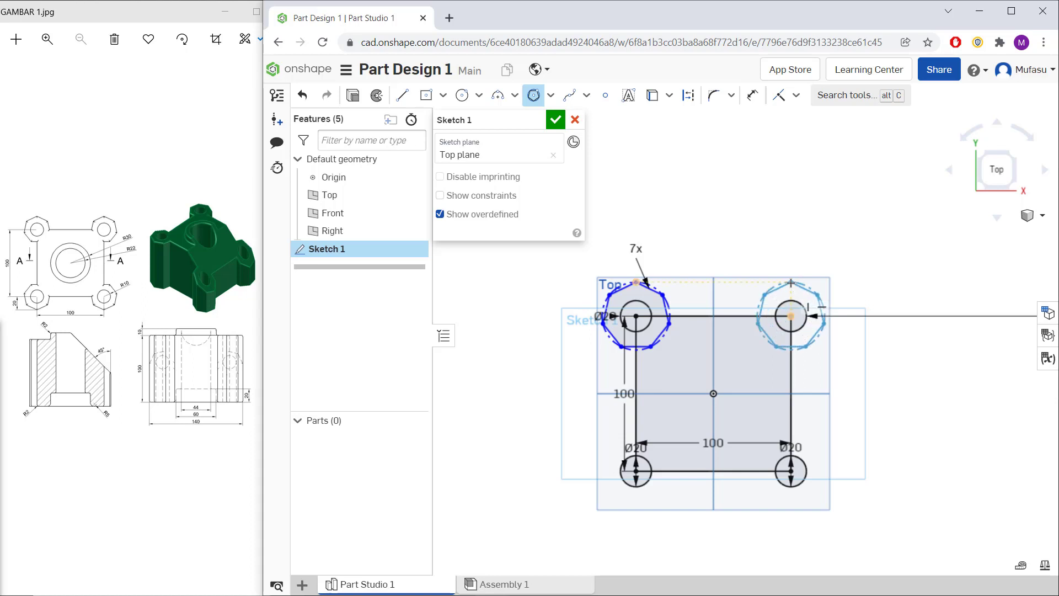
left_click(791, 282)
scroll(794, 300, "up", 2)
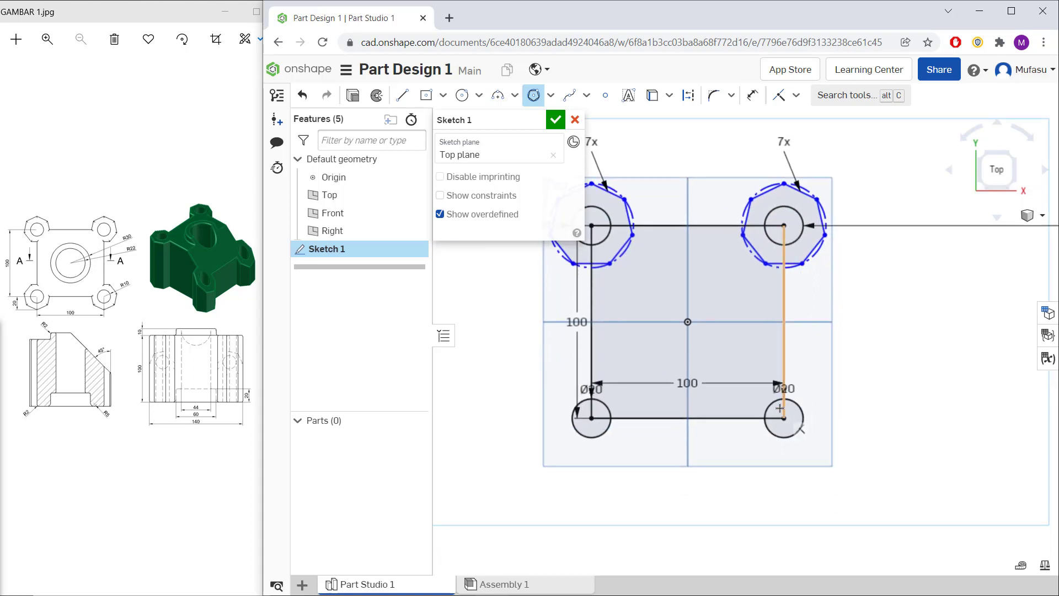
Add heptagons centred on the bottom-right and bottom-left holes
left_click(783, 418)
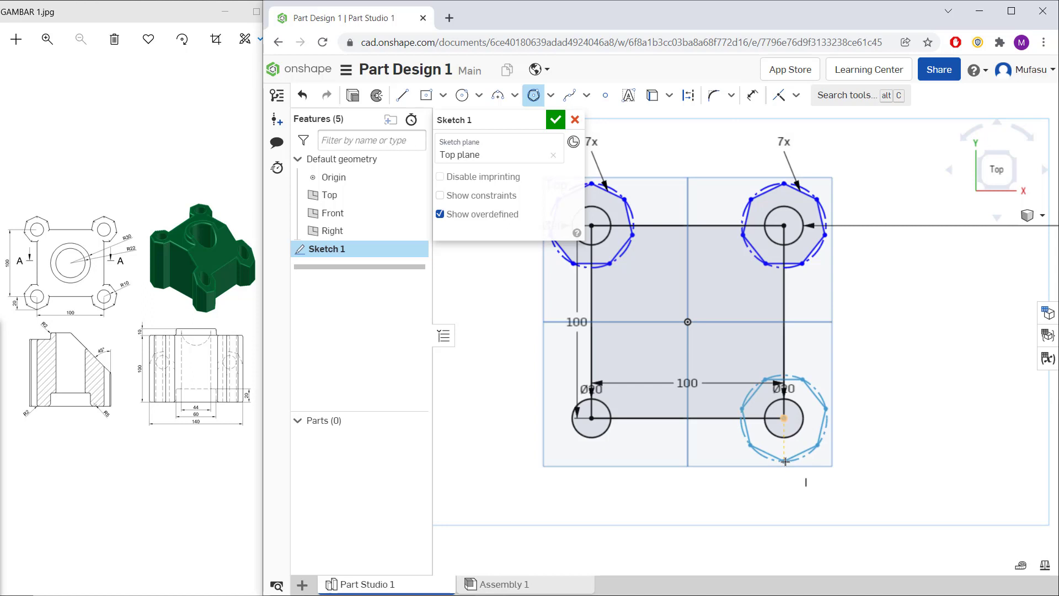
left_click(785, 460)
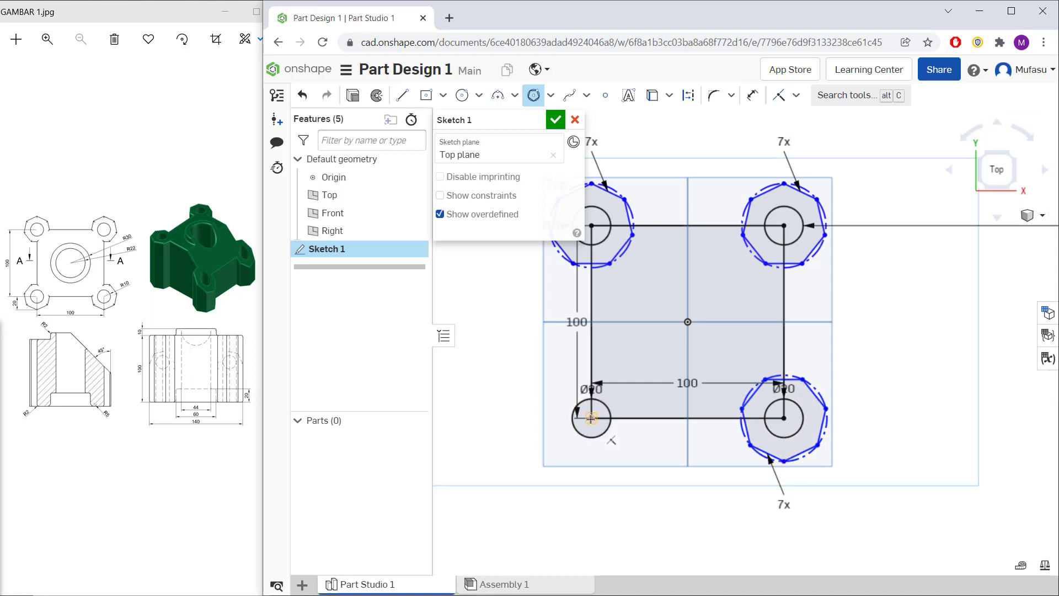
left_click(589, 435)
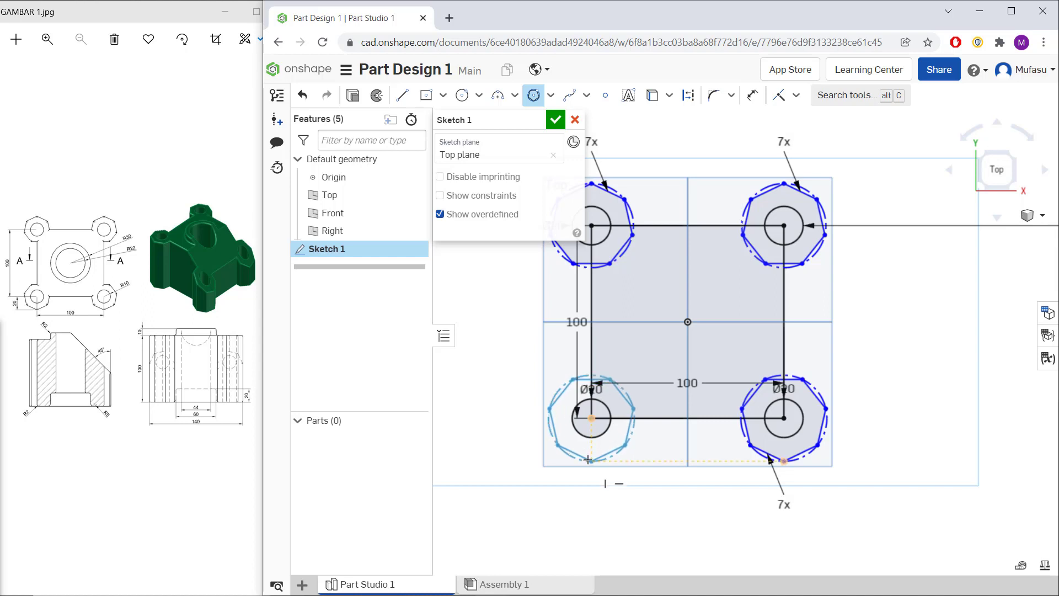
left_click(587, 459)
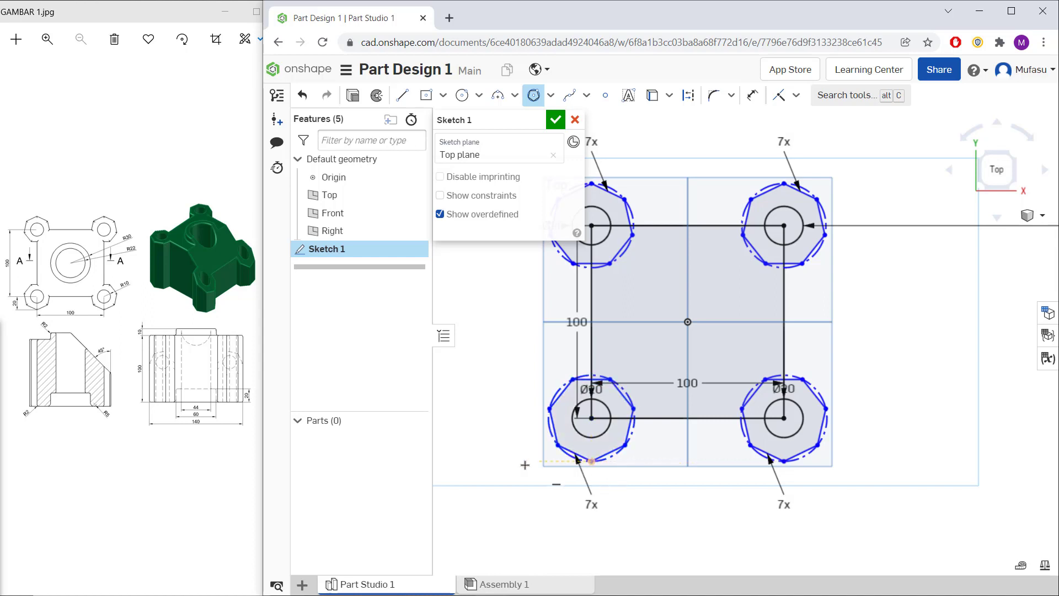
middle_click_drag(673, 303, 727, 378)
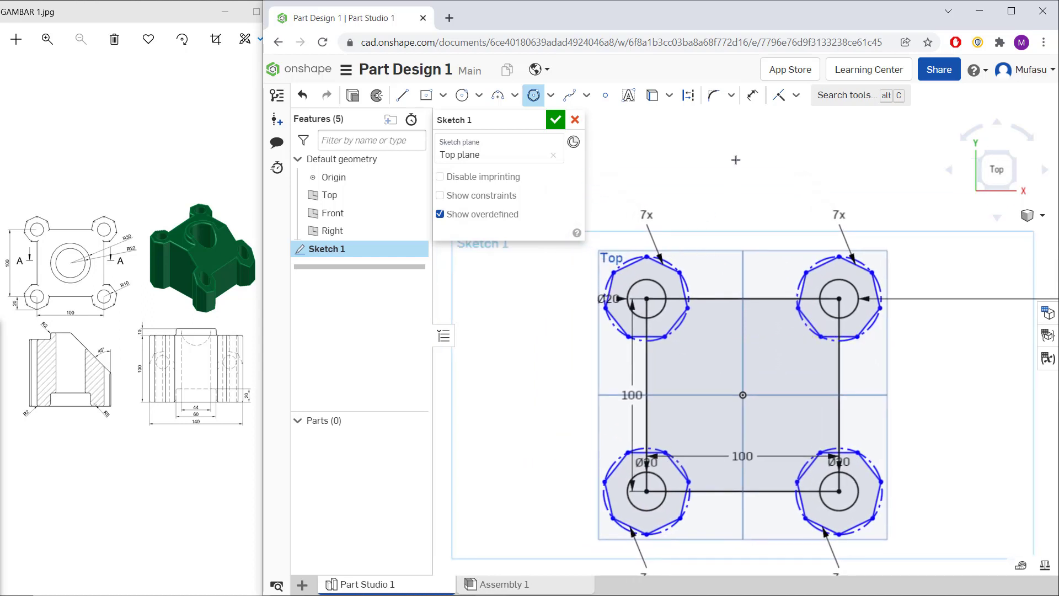
Dimension the top-left heptagon at 20 from centre to top vertex
left_click(752, 95)
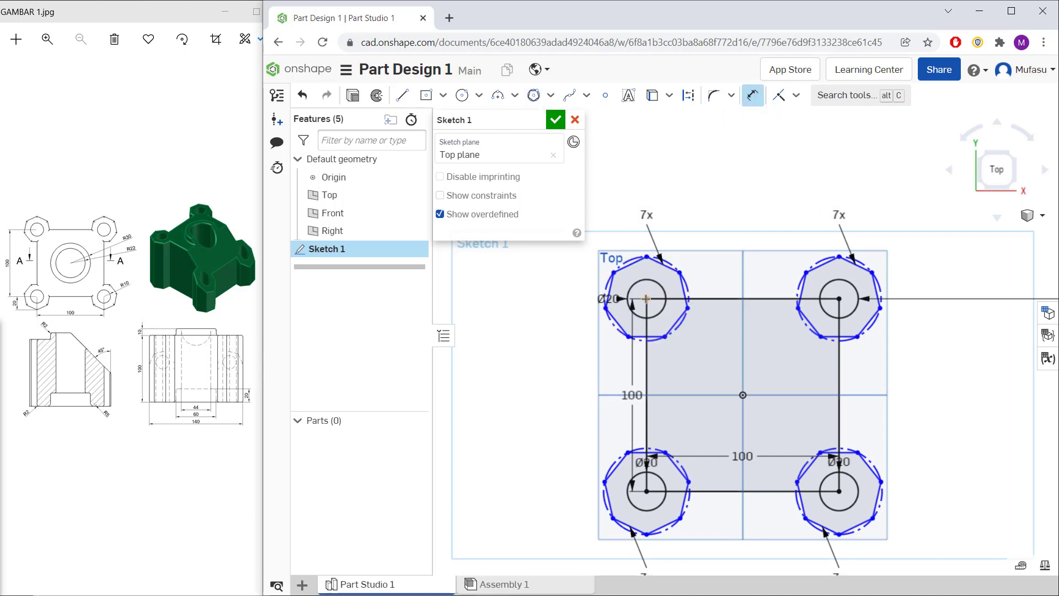
left_click(645, 257)
left_click(647, 298)
left_click(580, 278)
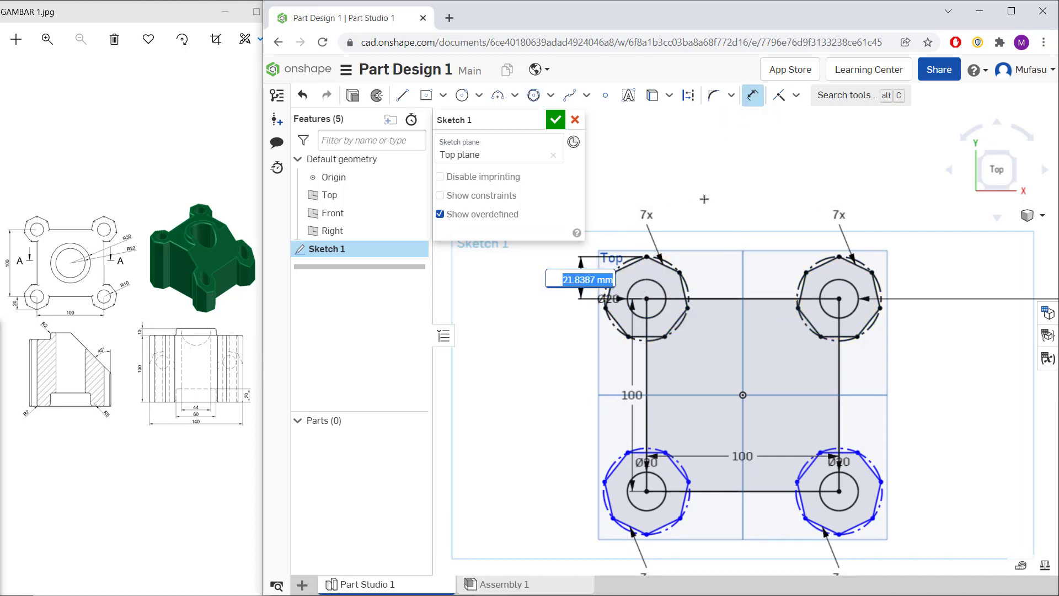
type("20")
key("Return")
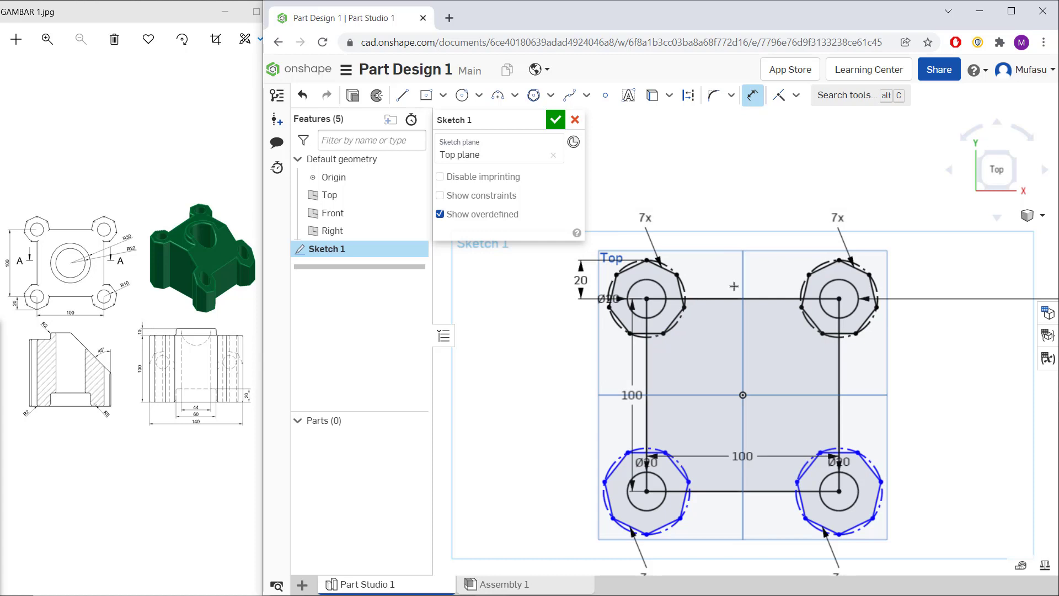
Dimension the bottom-left heptagon at 20 from centre to lower vertex
middle_click_drag(747, 417, 762, 358)
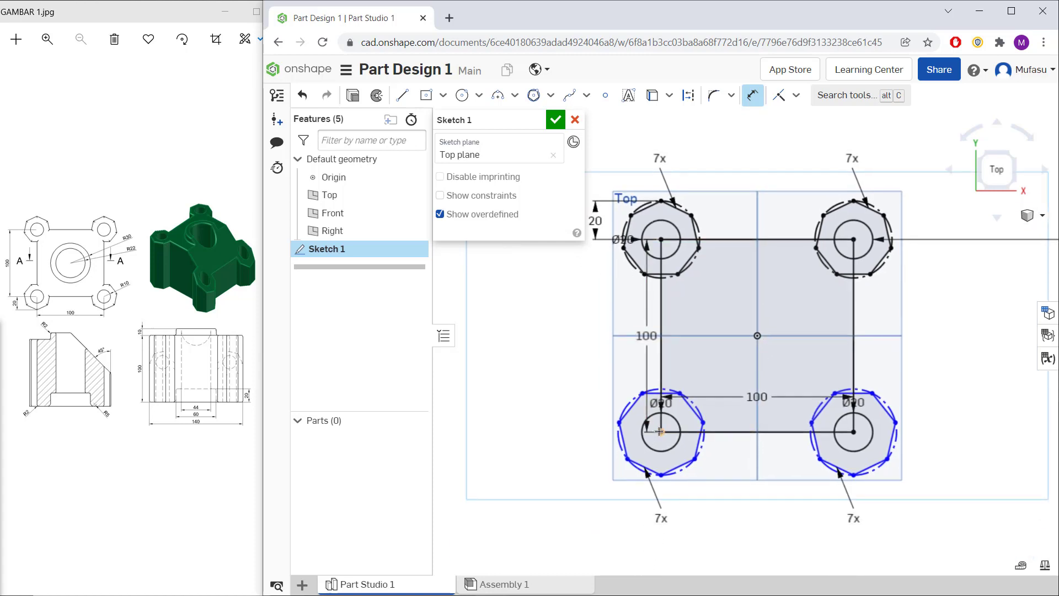
left_click(660, 474)
left_click(660, 431)
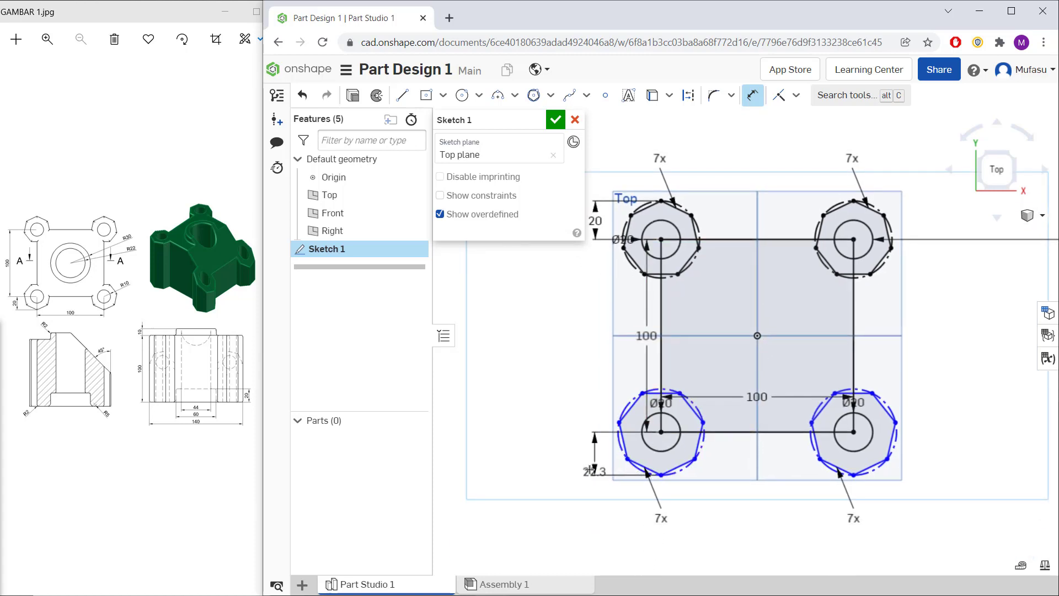
left_click(580, 459)
type("20")
key("Return")
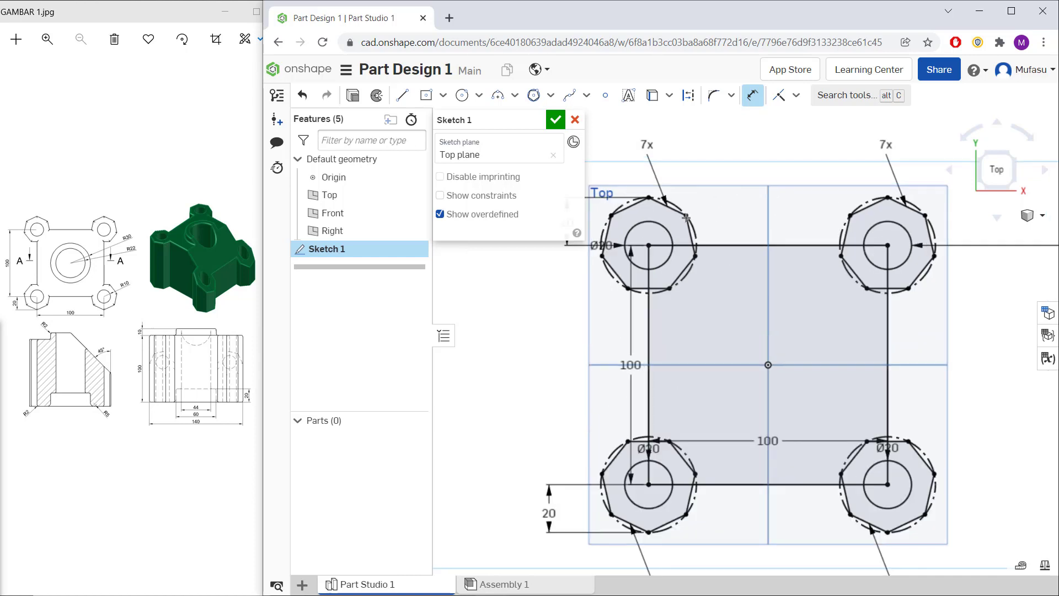
scroll(670, 217, "up", 3)
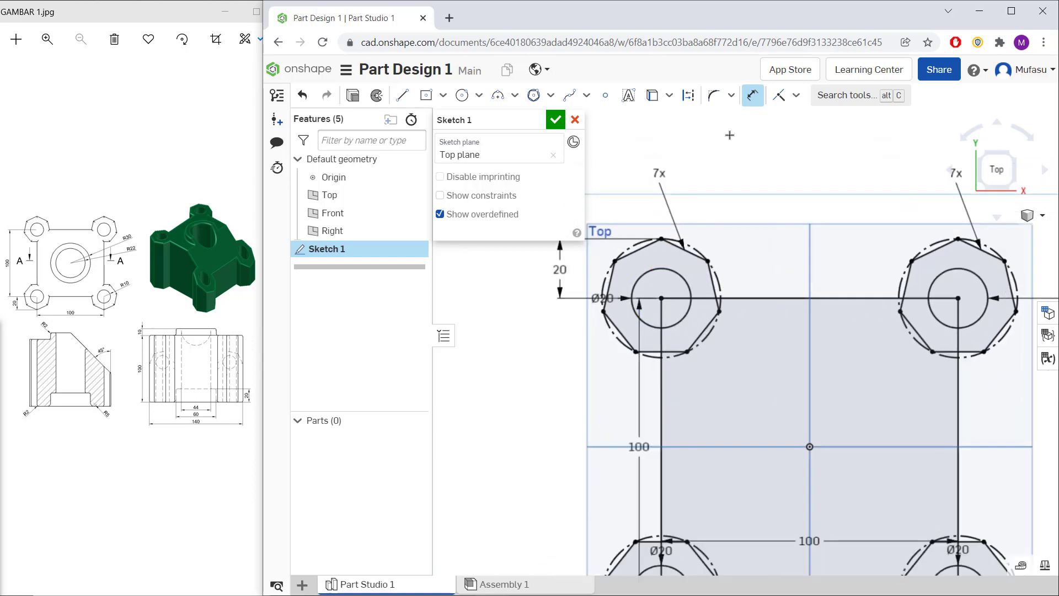
Trim the lines inside the top-left hole and its heptagon edges overlapping the square
left_click(730, 95)
left_click(731, 144)
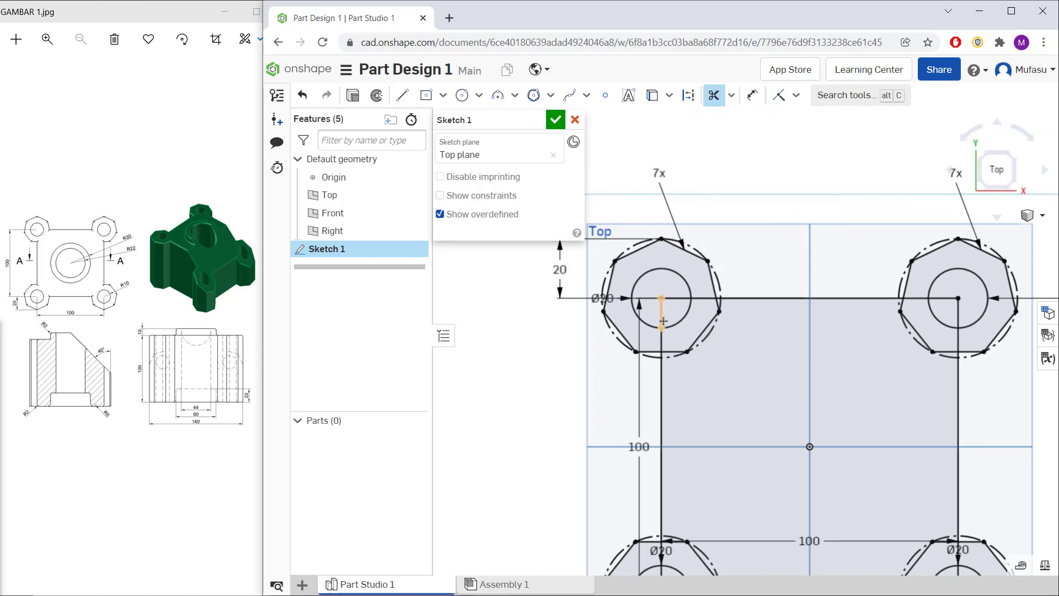
scroll(662, 320, "up", 3)
left_click(660, 300)
left_click(659, 356)
left_click(684, 381)
left_click(742, 335)
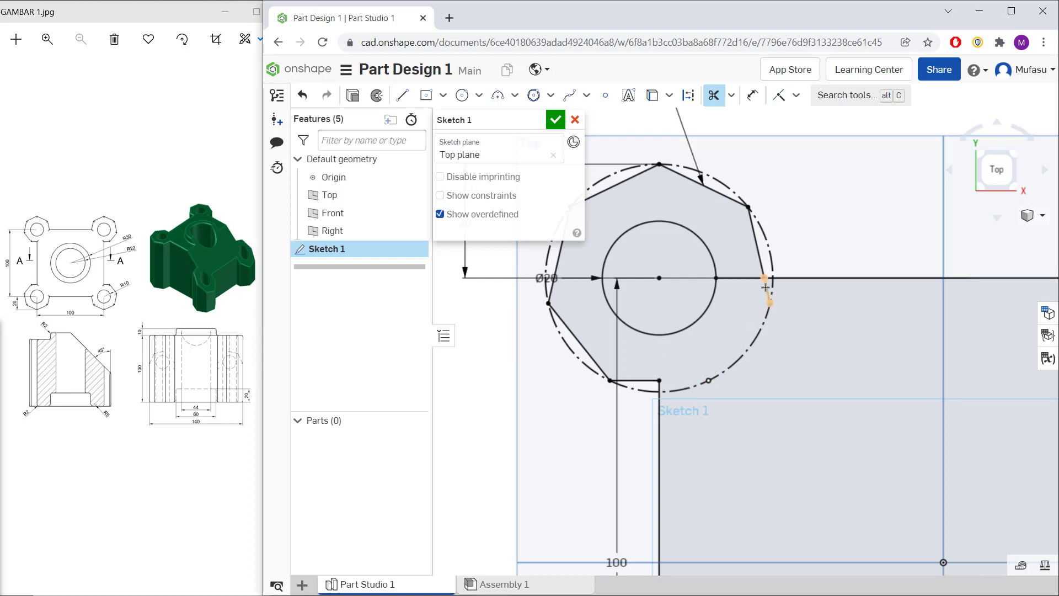
left_click(765, 287)
Trim the hole line and overlapping edges of the second corner heptagon
scroll(720, 304, "down", 3)
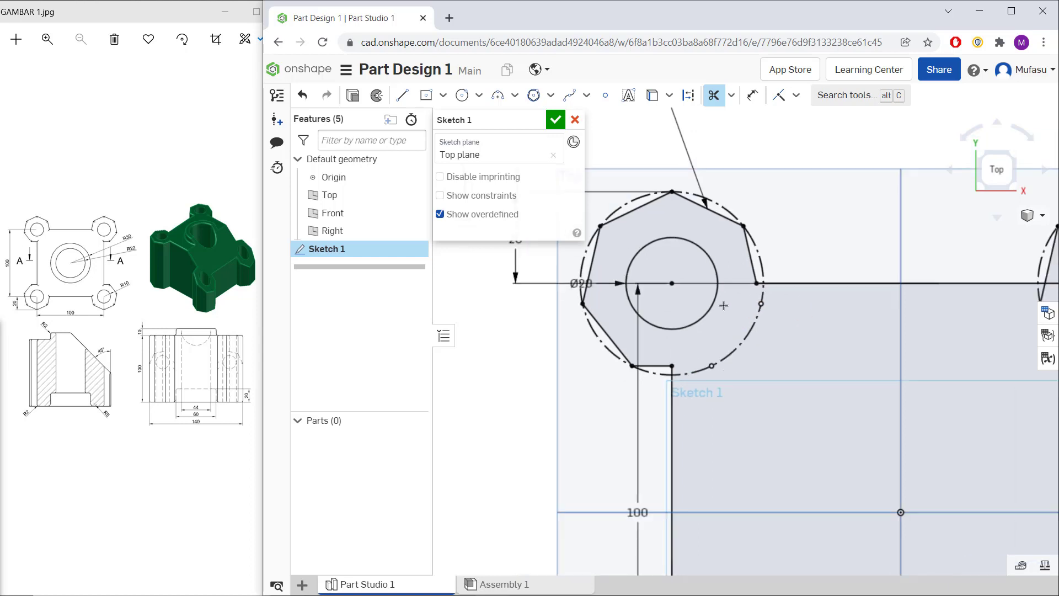
middle_click_drag(820, 322, 585, 342)
scroll(778, 325, "up", 3)
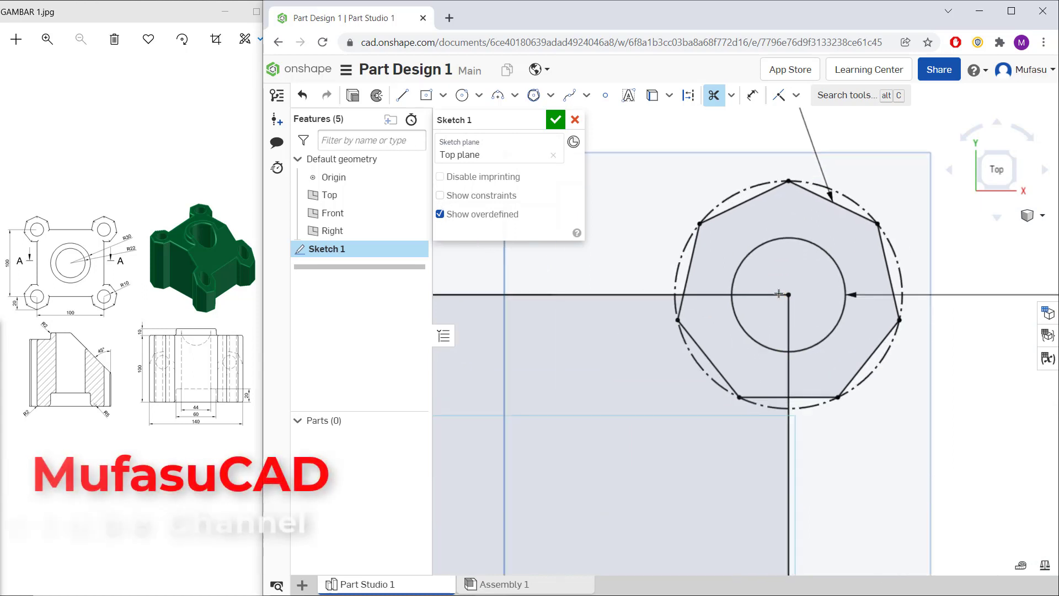
left_click(788, 315)
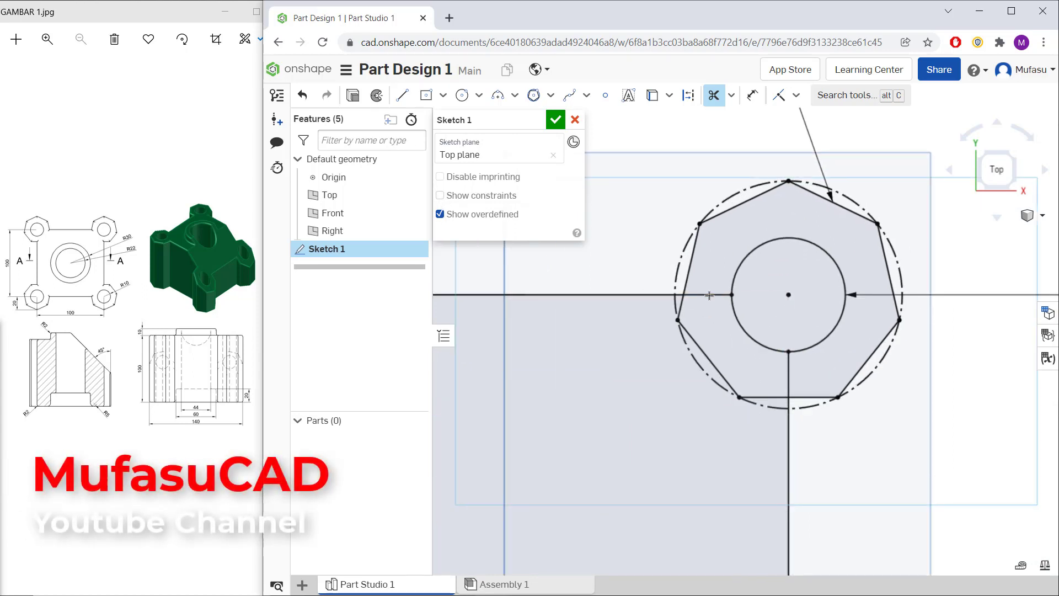
left_click(696, 316)
left_click(699, 346)
left_click(761, 396)
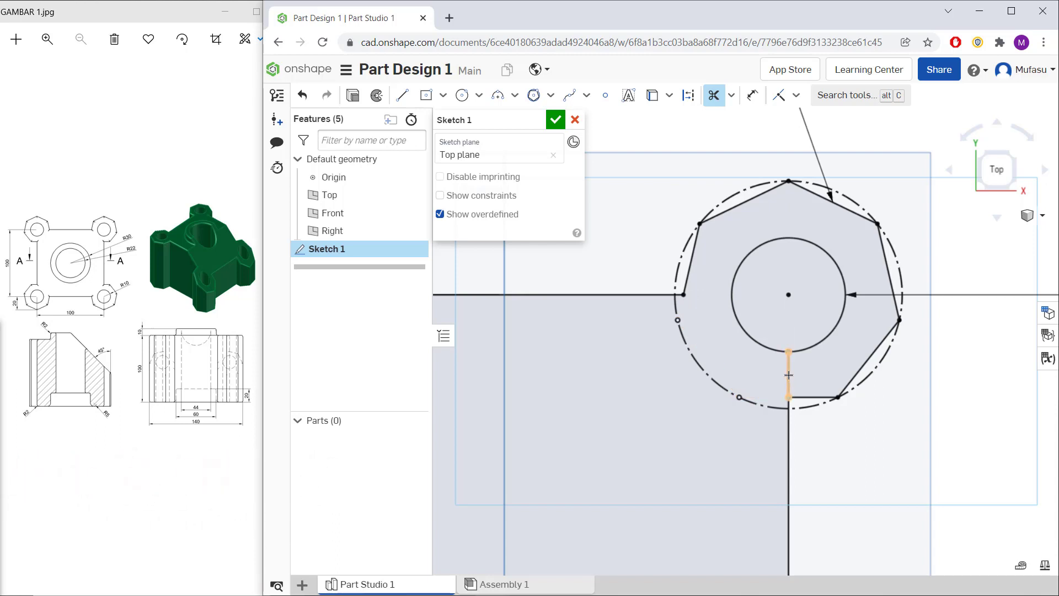
Trim the lines inside the third hole and its heptagon edges overlapping the square
scroll(804, 307, "down", 5)
scroll(742, 397, "up", 5)
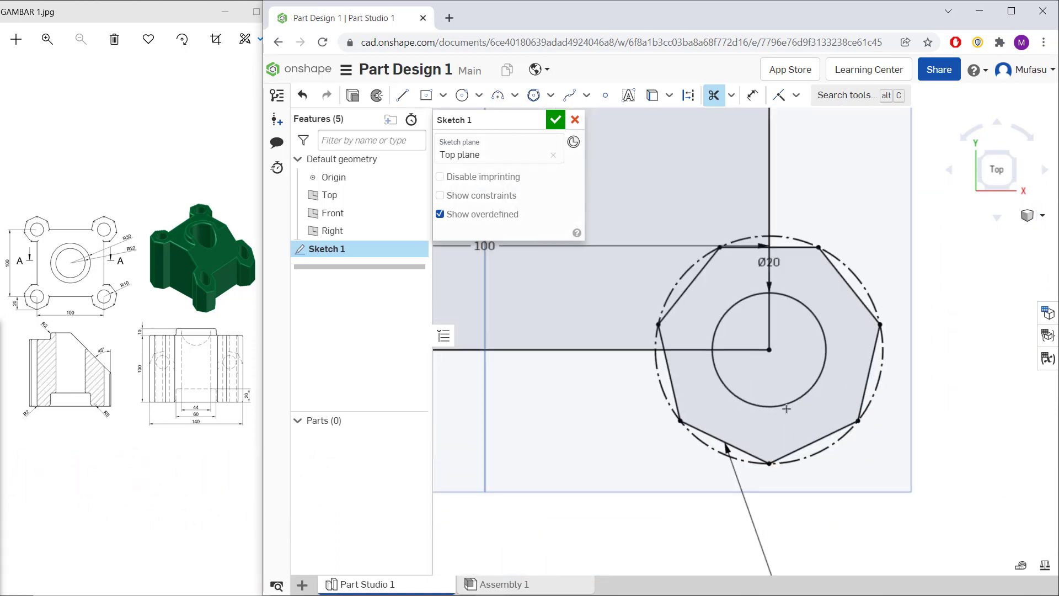
left_click(759, 340)
left_click(769, 323)
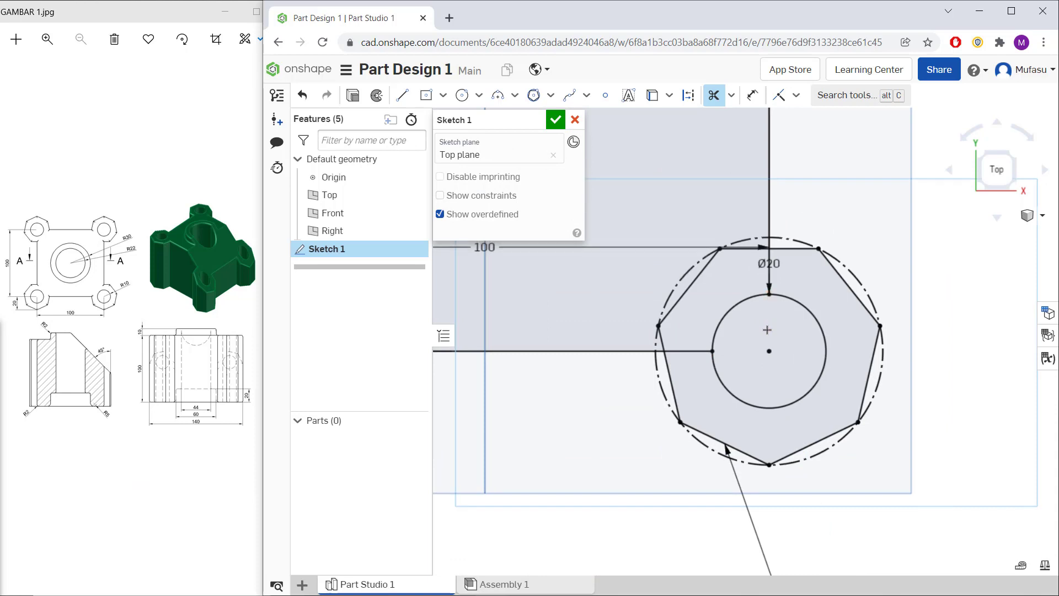
middle_click_drag(769, 322, 793, 392)
scroll(794, 347, "up", 2)
left_click(782, 334)
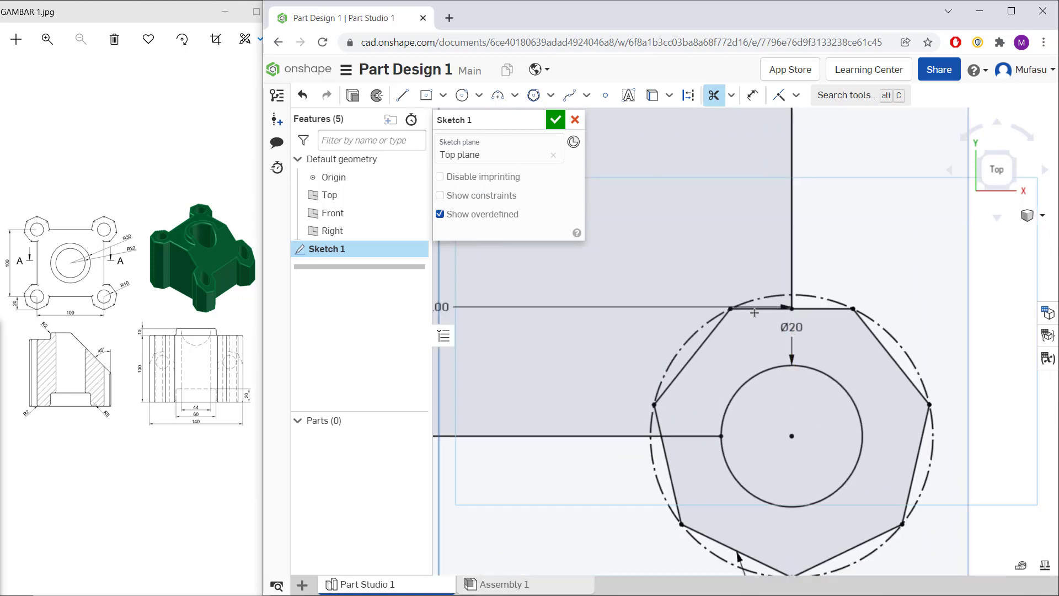
left_click(754, 309)
left_click(711, 334)
left_click(661, 422)
left_click(686, 436)
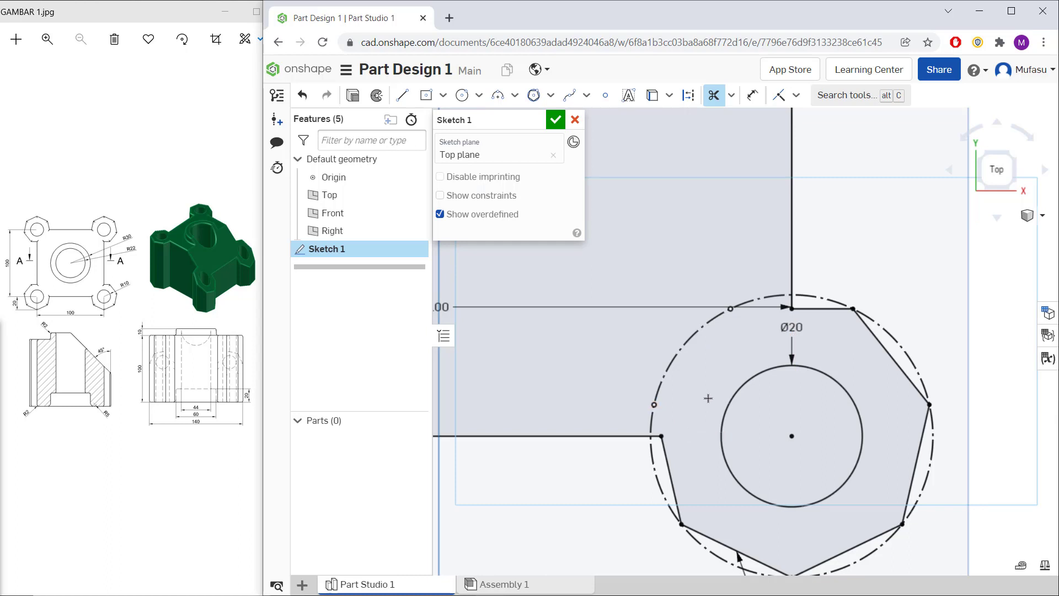
Trim the remaining lines inside the last hole and its overlapping heptagon edges
scroll(710, 397, "down", 3)
scroll(634, 403, "up", 2)
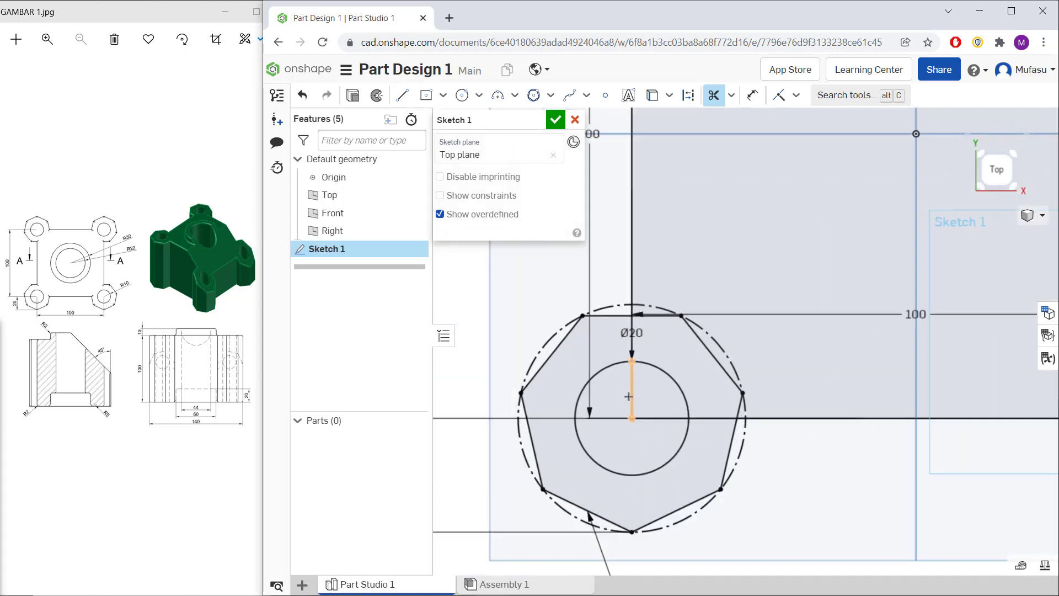
left_click(629, 396)
left_click(666, 418)
left_click(709, 418)
left_click(727, 375)
left_click(658, 315)
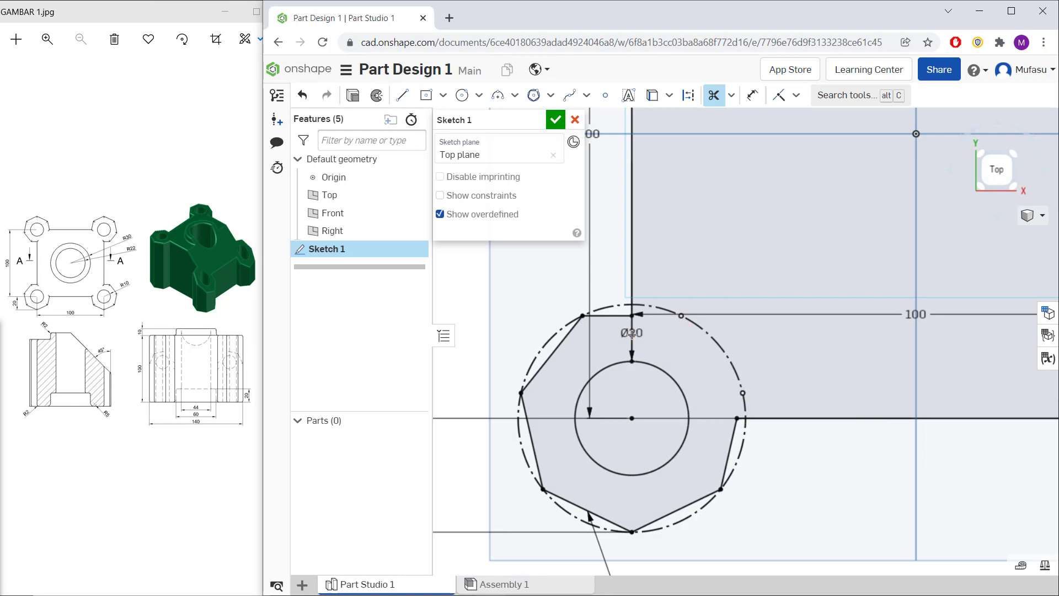
scroll(631, 333, "down", 5)
middle_click_drag(742, 354, 716, 415)
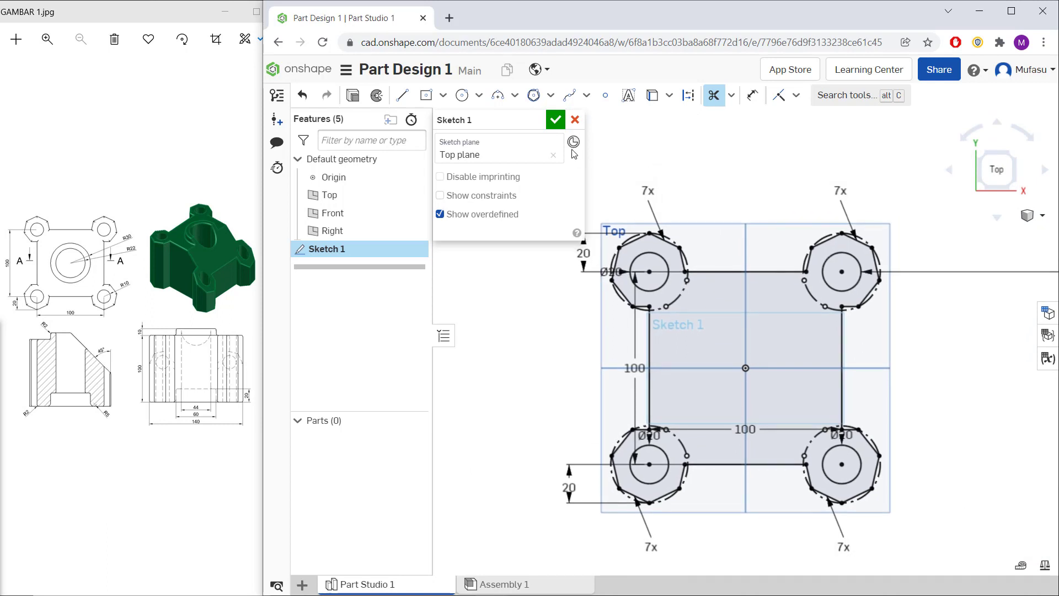
Close Sketch 1 and return to the isometric view
left_click(556, 120)
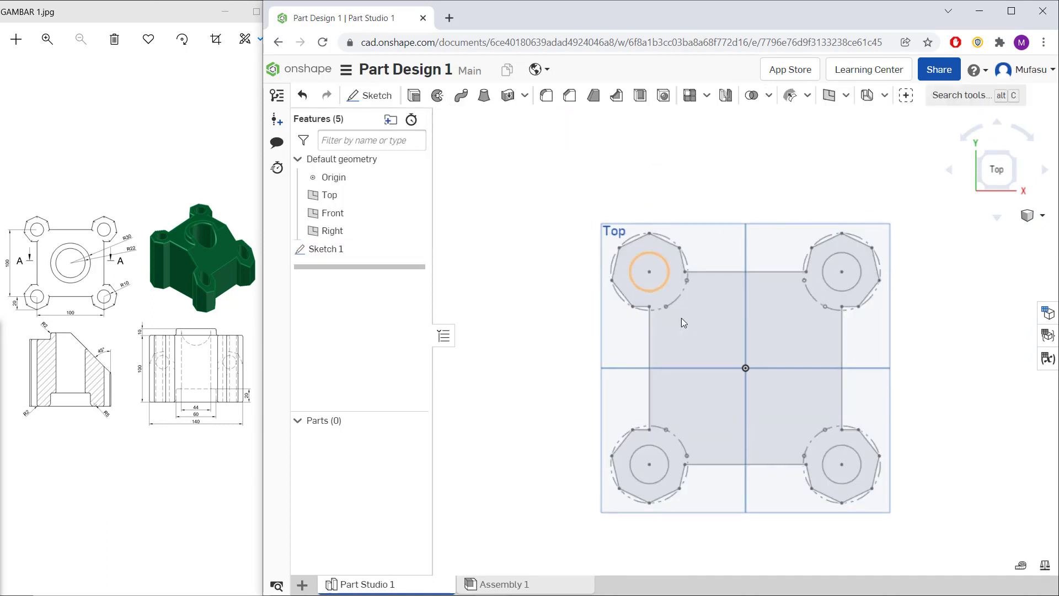
right_click_drag(738, 395, 801, 351)
key("shift+7")
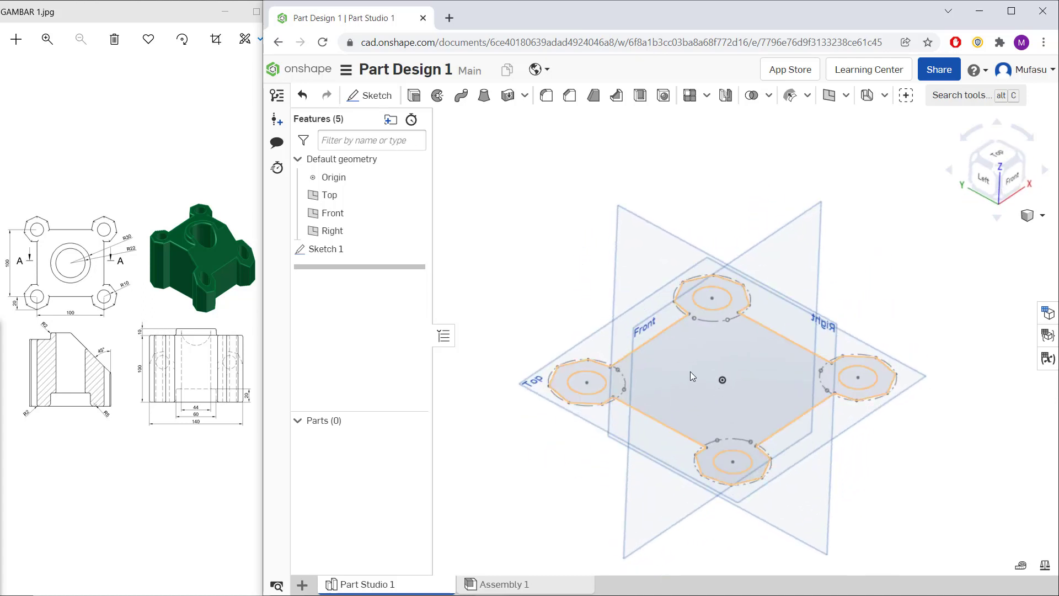
Extrude the sketch region 100 mm into the solid body
left_click(413, 97)
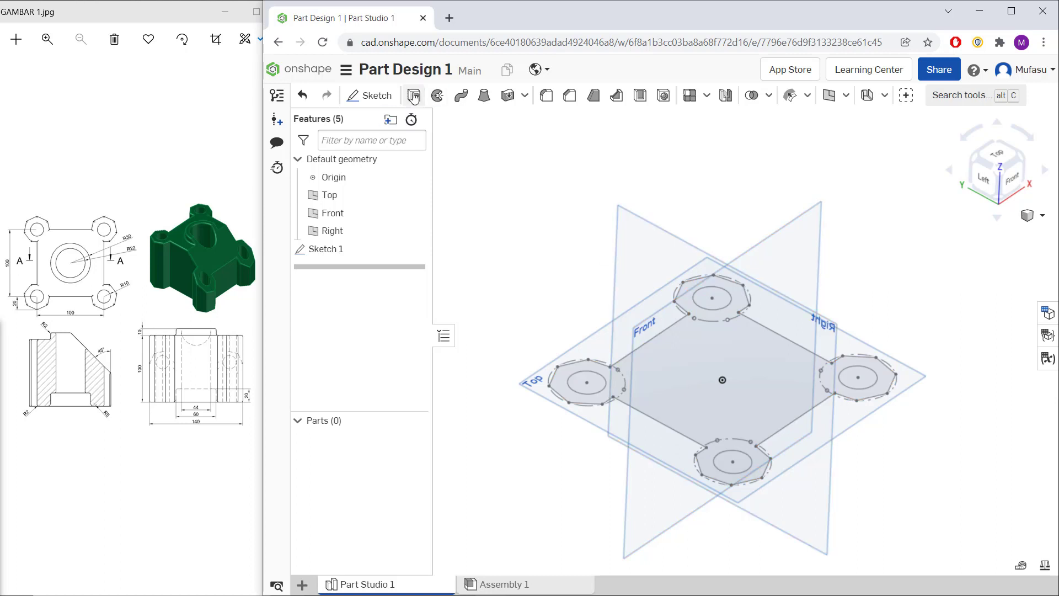
left_click(703, 381)
left_click(524, 230)
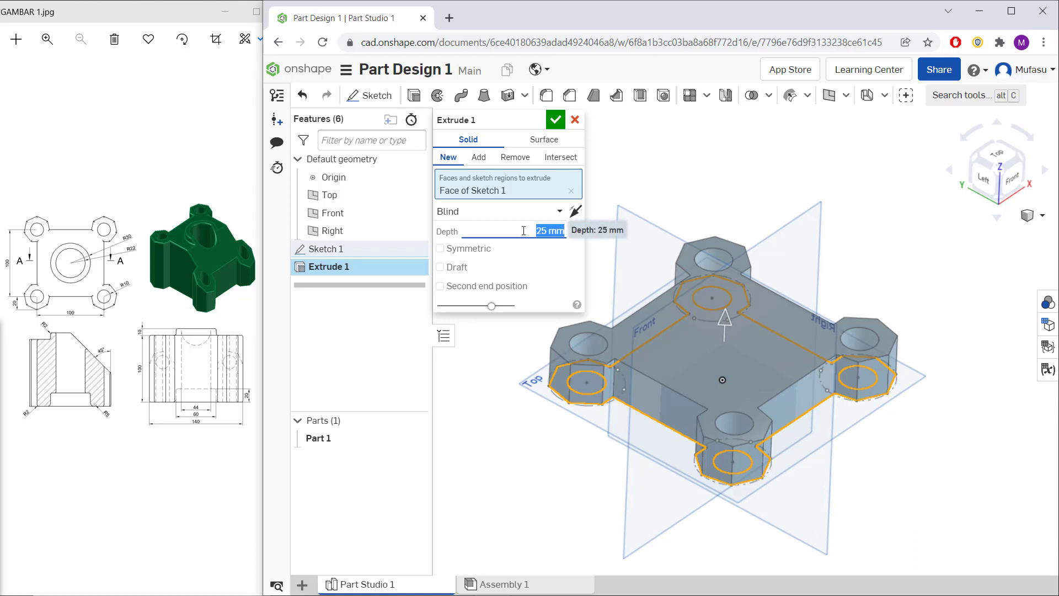
type("100")
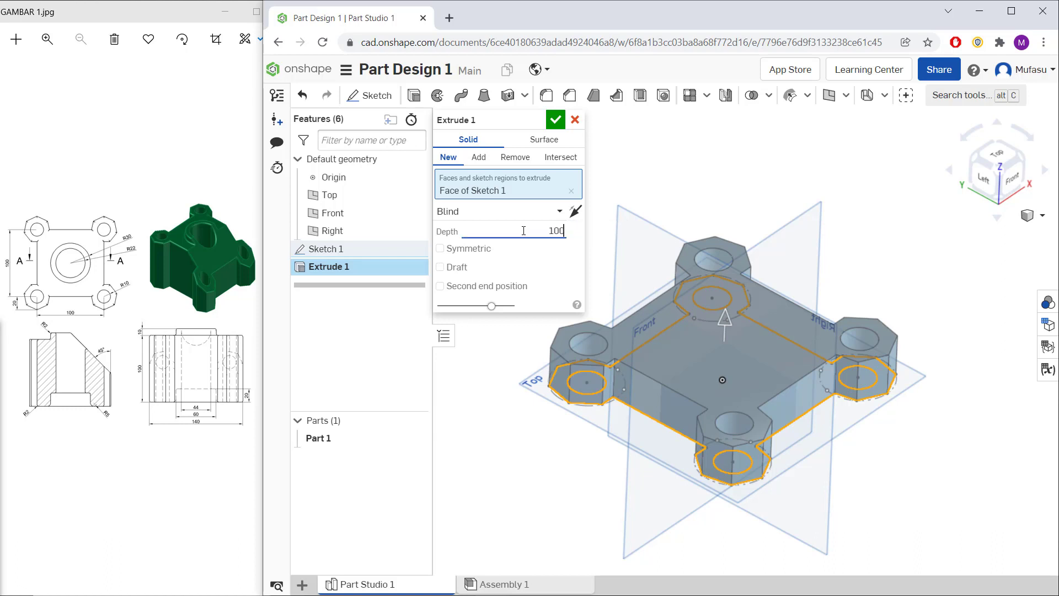
key("Return")
left_click(555, 119)
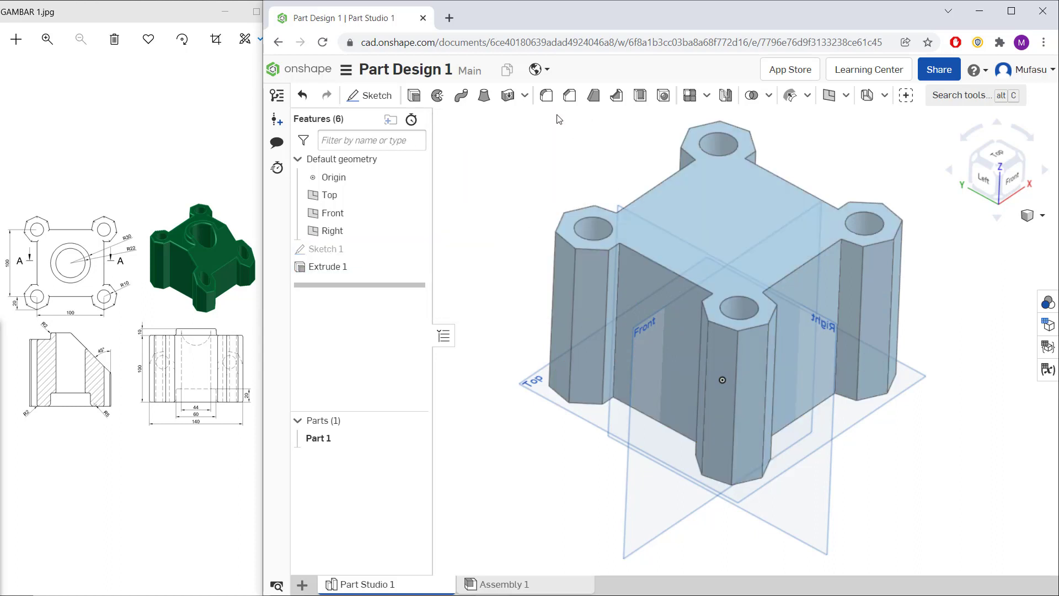
Sketch a Ø60 circle centred on the origin on the part's bottom face
right_click_drag(838, 363, 729, 370)
left_click(727, 373)
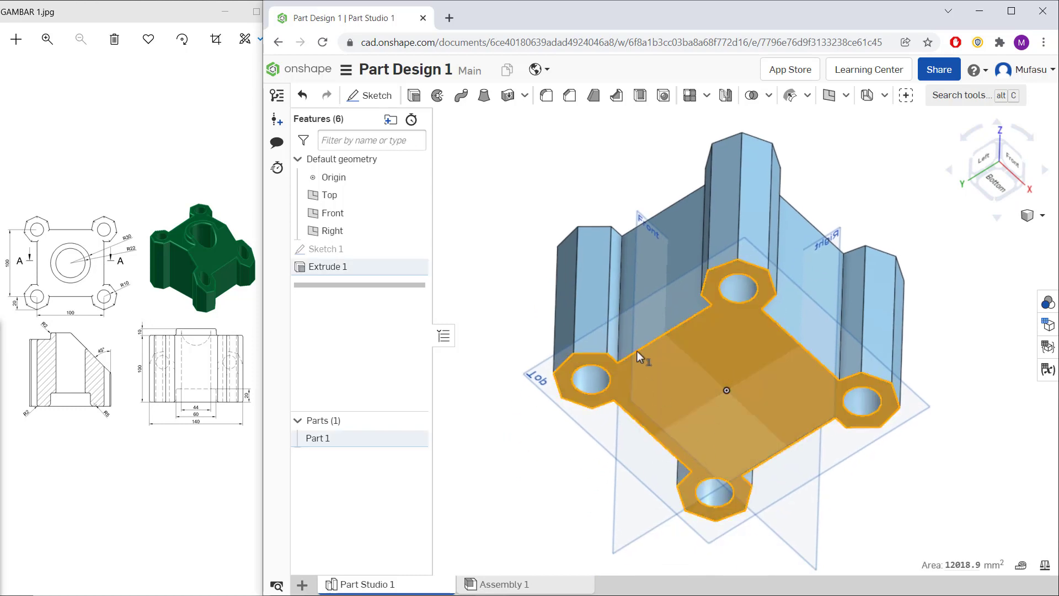
scroll(629, 277, "up", 3)
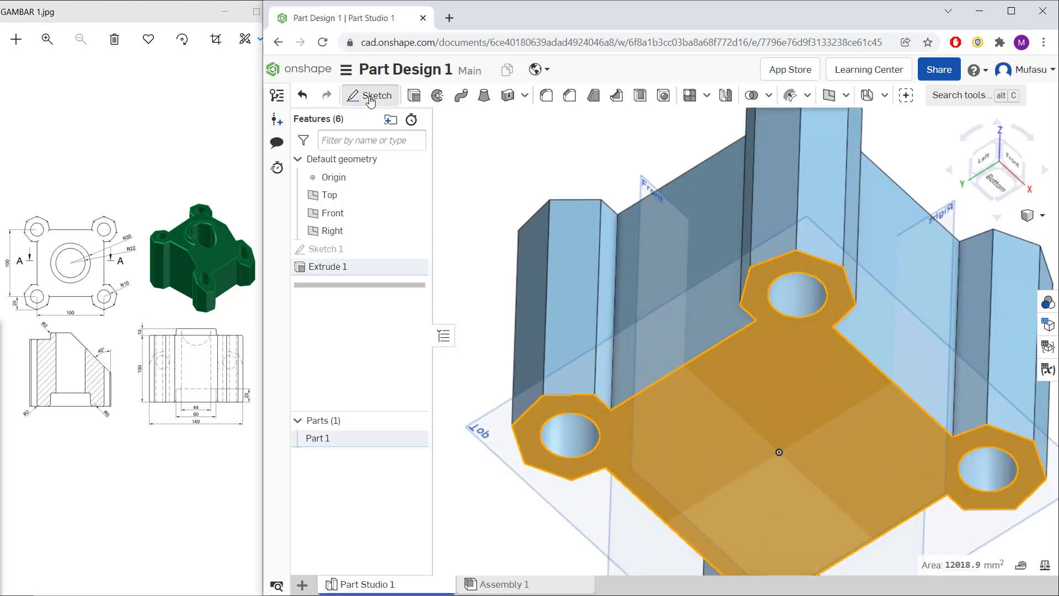
left_click(370, 96)
middle_click_drag(746, 389, 705, 353)
left_click(462, 95)
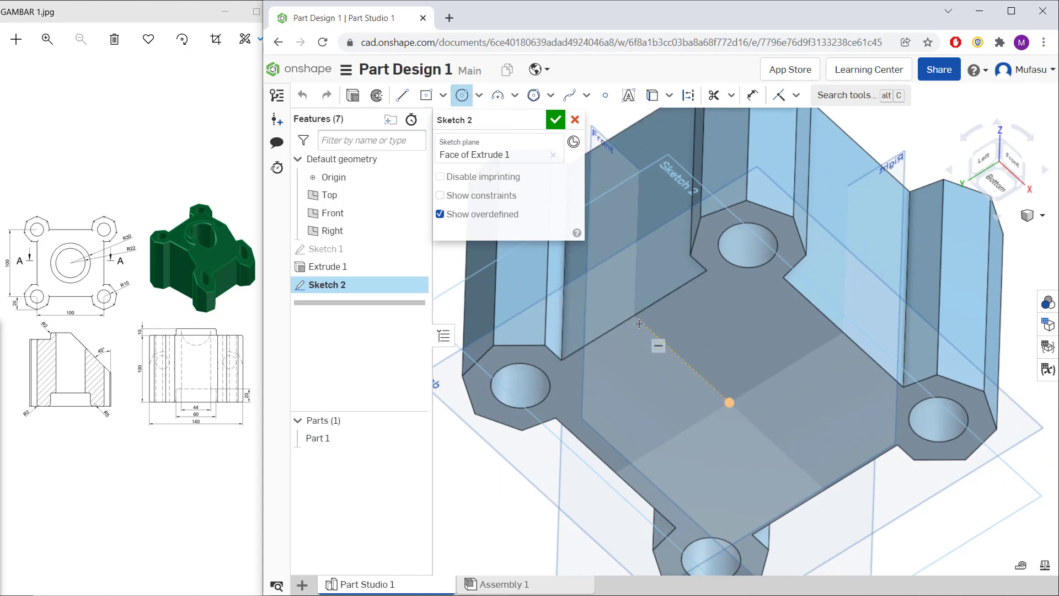
left_click(730, 402)
left_click(764, 341)
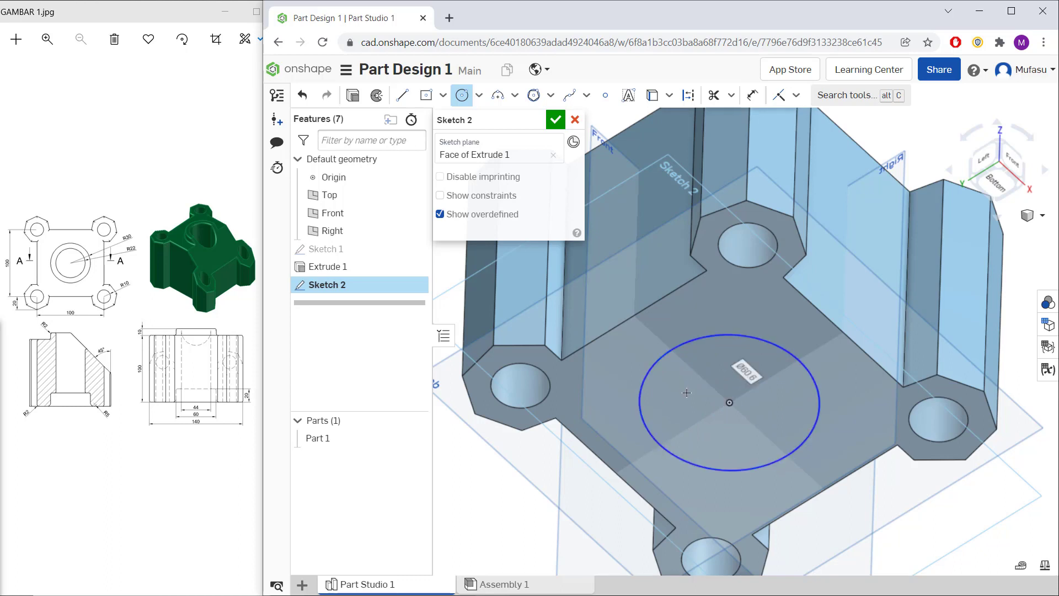
type("60")
key("Return")
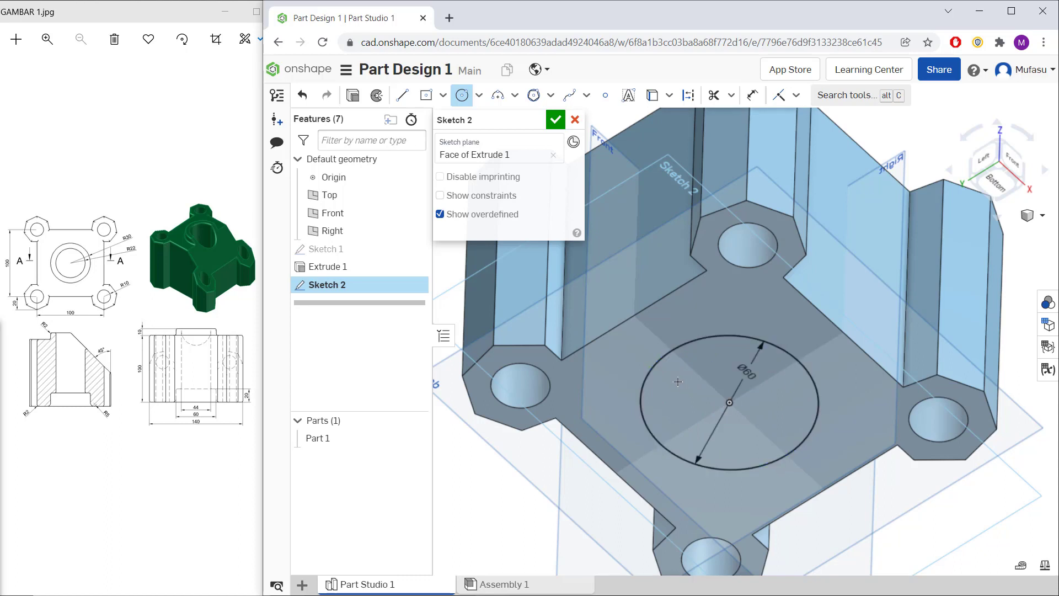
left_click(556, 120)
Cut the circle 20 mm deep with a Remove extrude
left_click(417, 97)
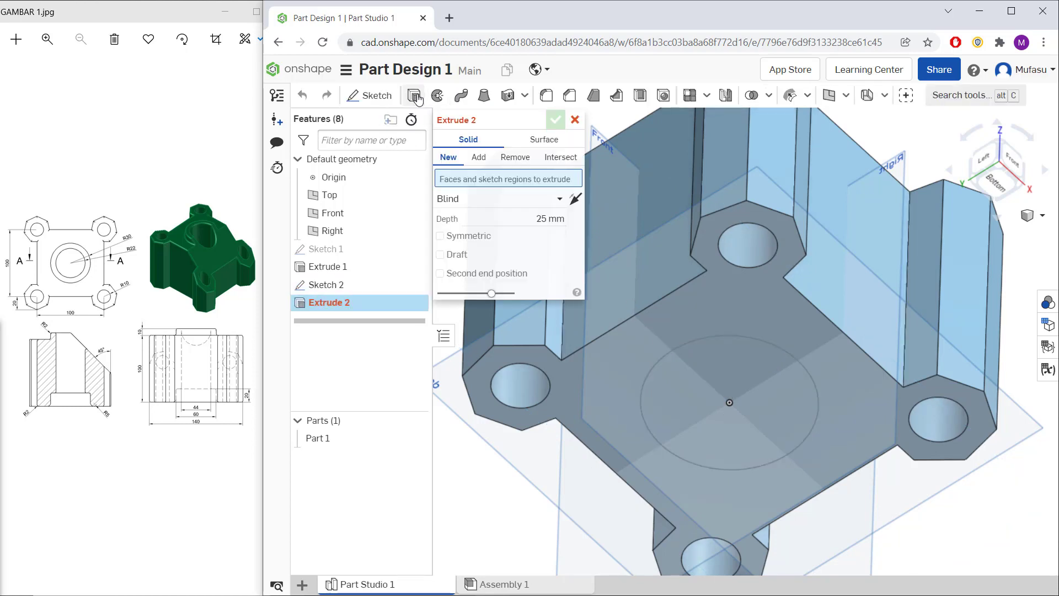
left_click(515, 157)
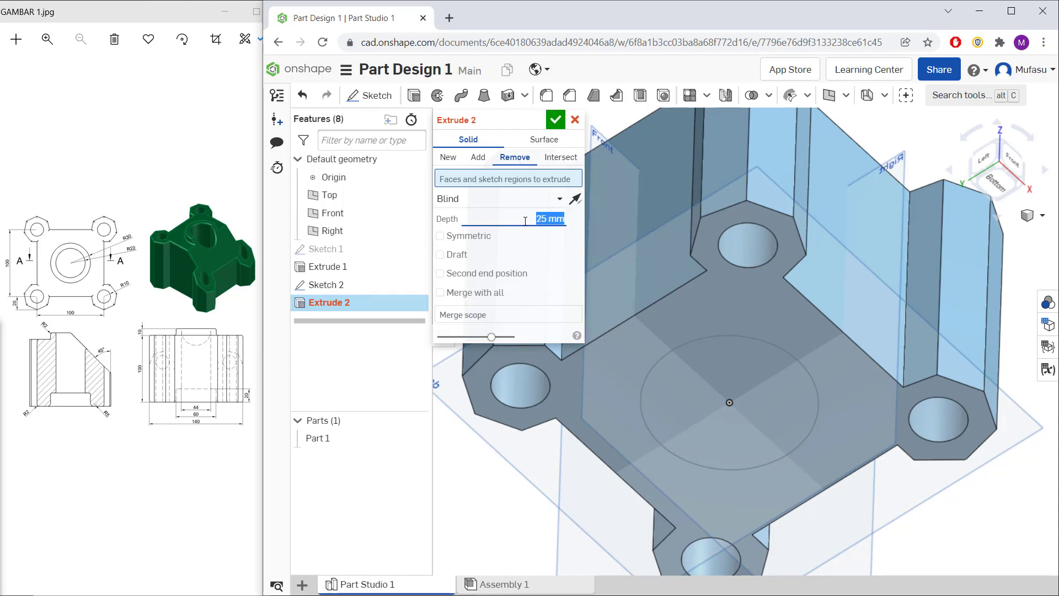
type("20")
left_click(725, 338)
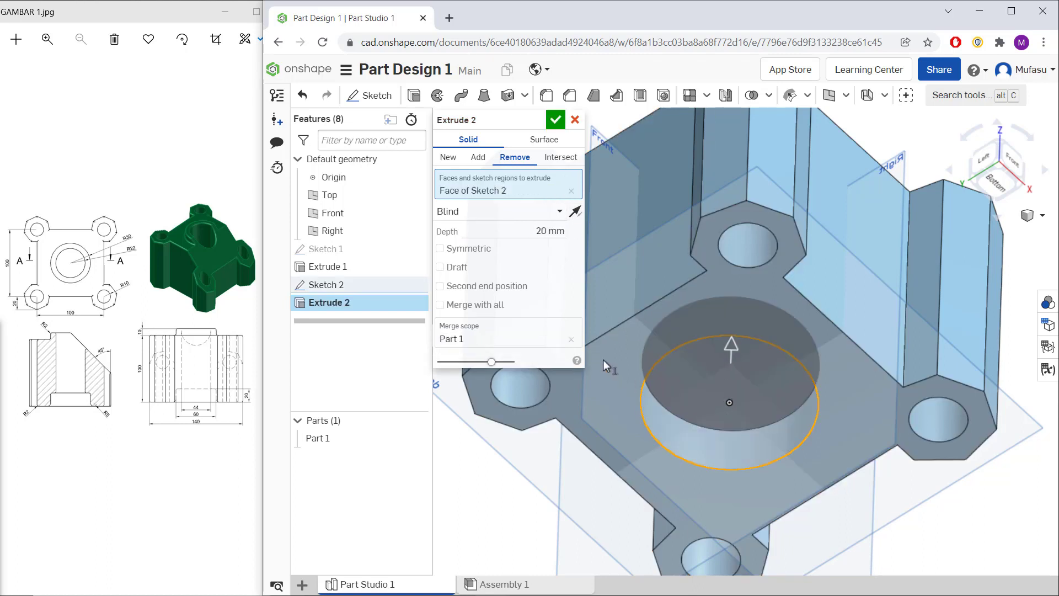
left_click(553, 121)
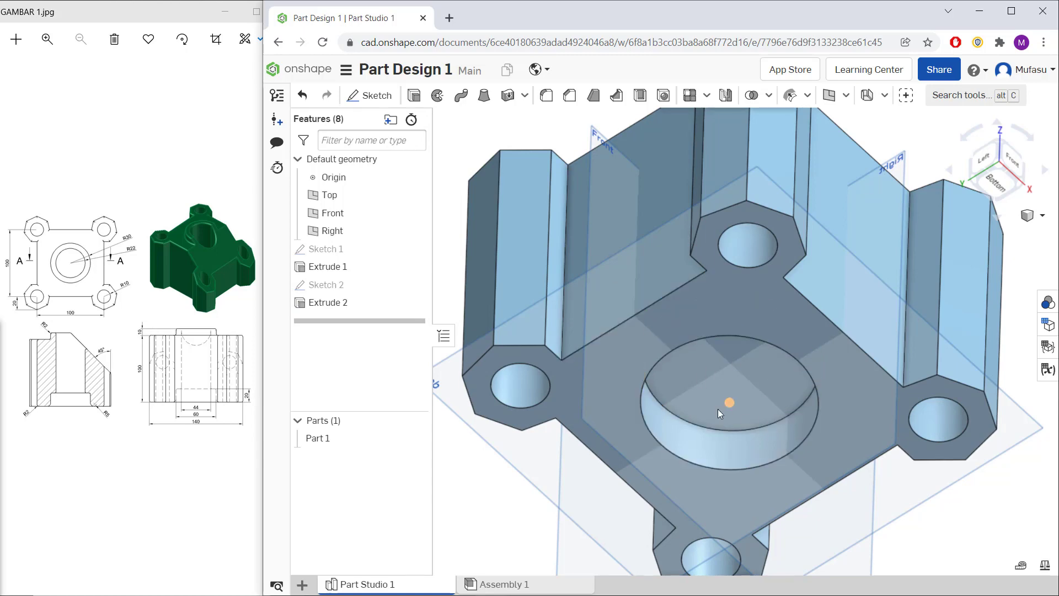
key("shift+7")
Sketch a Ø60 centre-point circle at the middle of the body's top face
right_click_drag(829, 307, 716, 333)
left_click(716, 330)
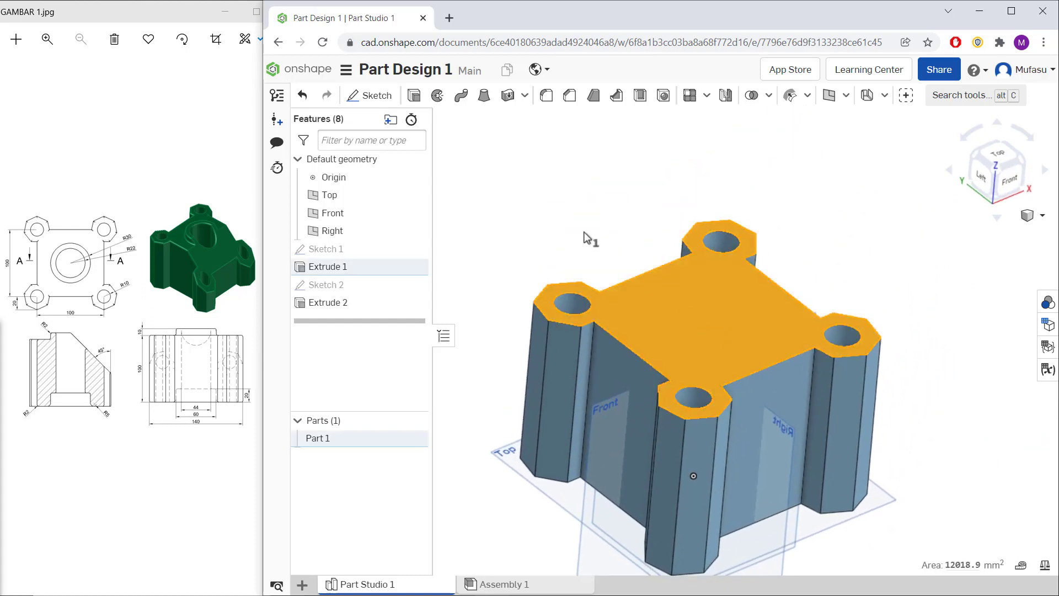
left_click(370, 95)
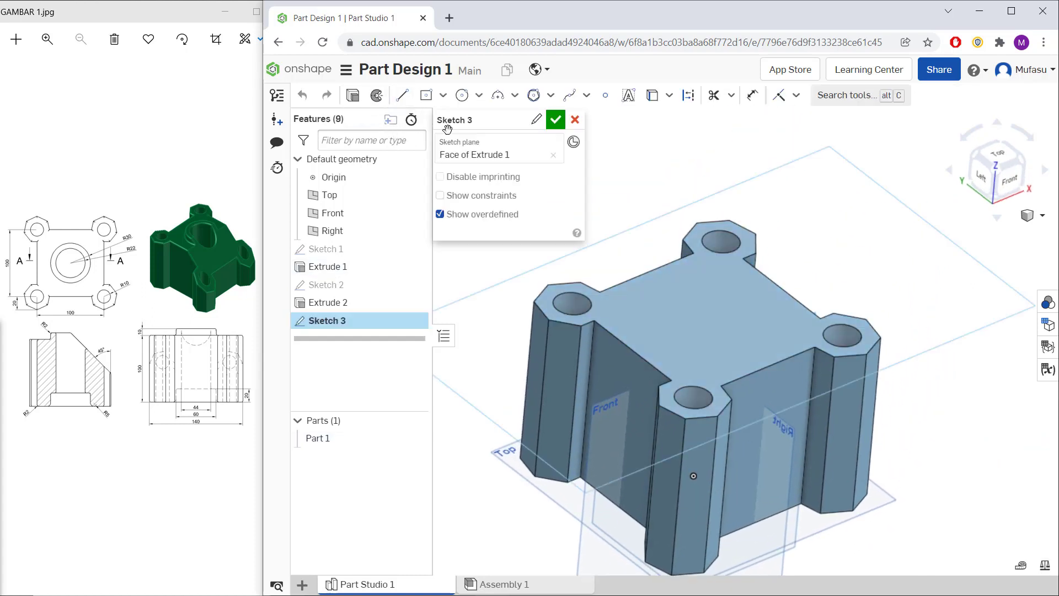
left_click(462, 97)
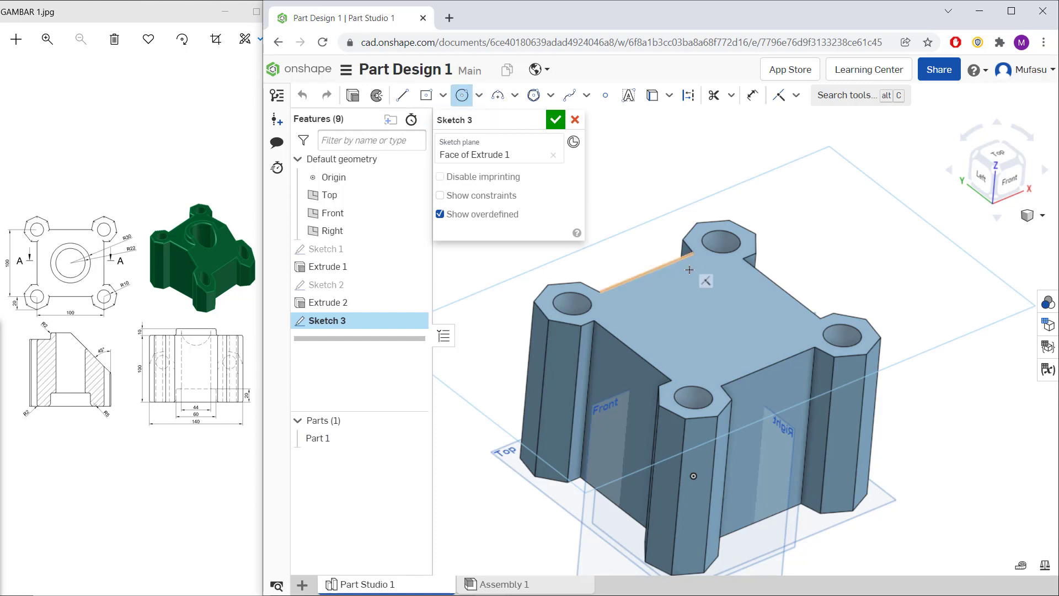
left_click(707, 319)
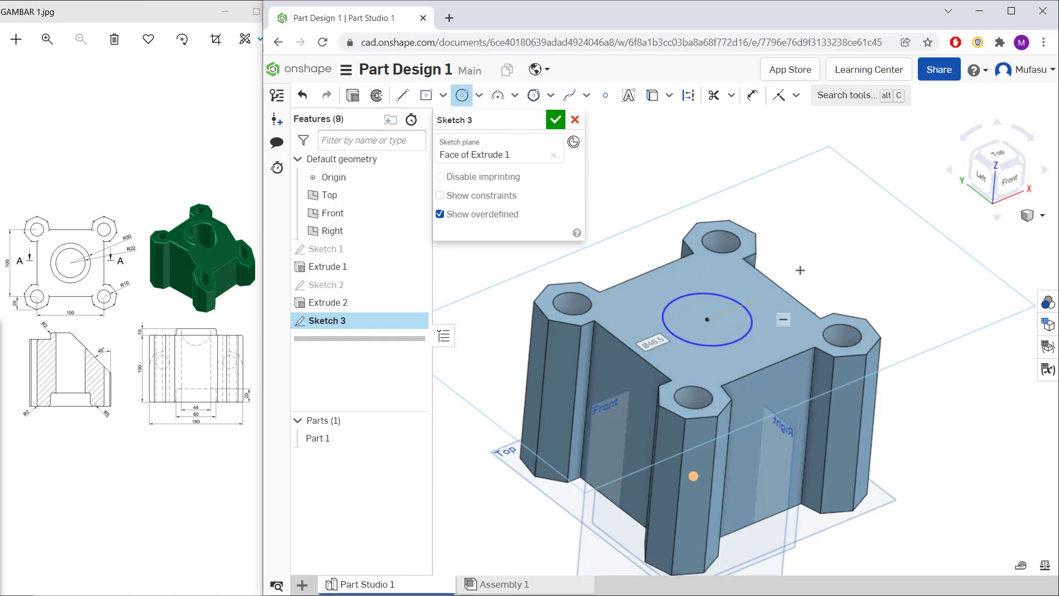
type("60")
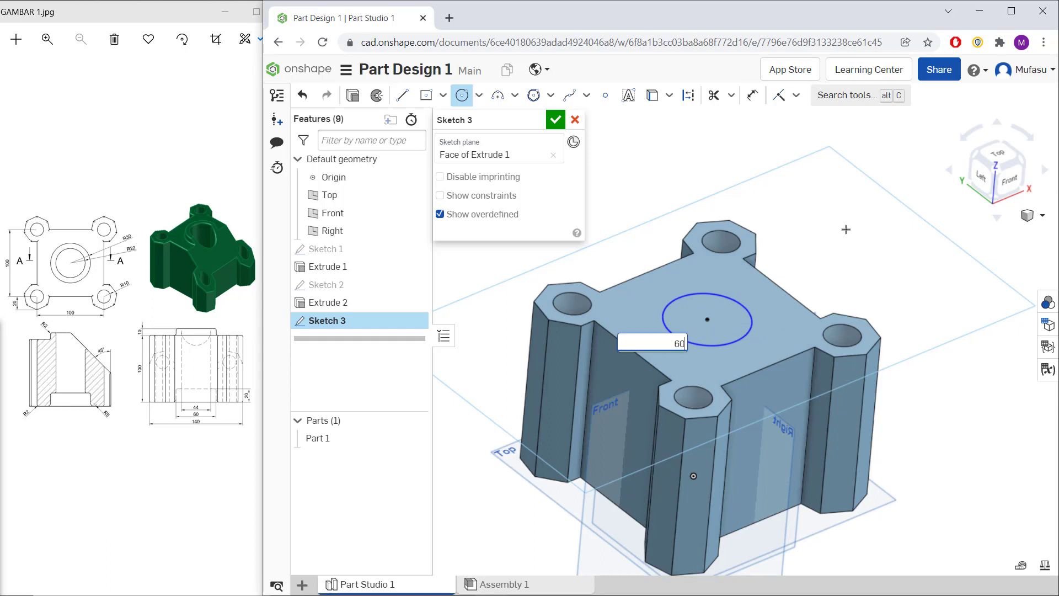
key("Return")
scroll(755, 298, "up", 2)
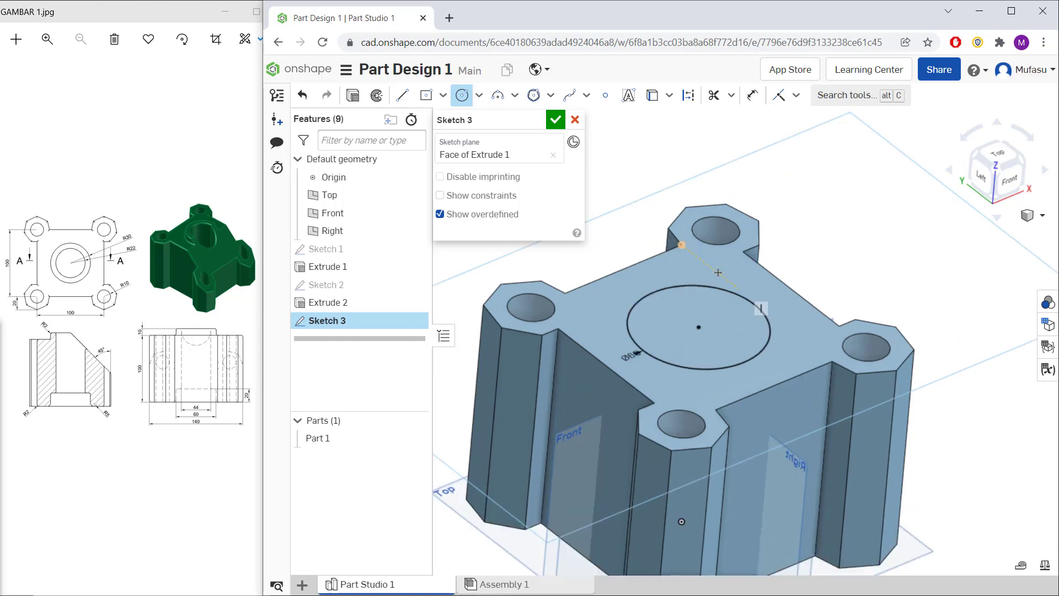
left_click(555, 119)
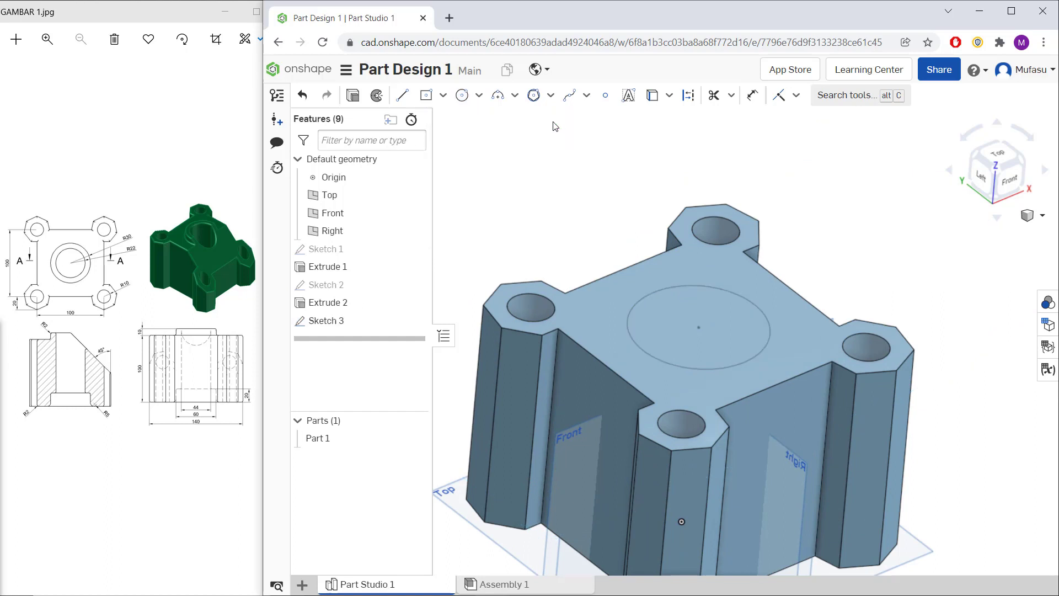
Extrude the circle 10 mm upward as a boss
left_click(414, 96)
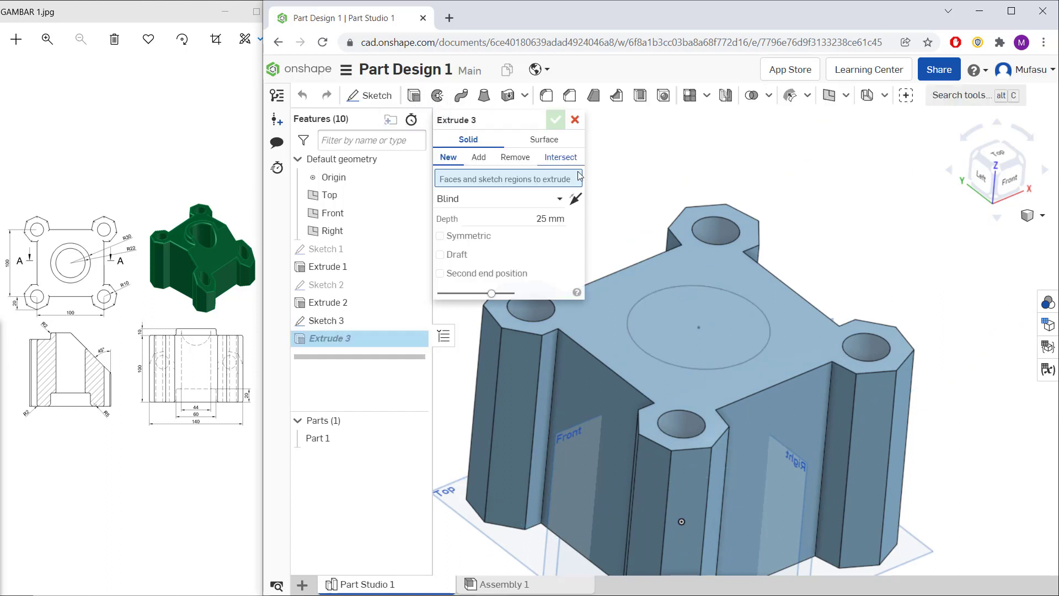
left_click(719, 290)
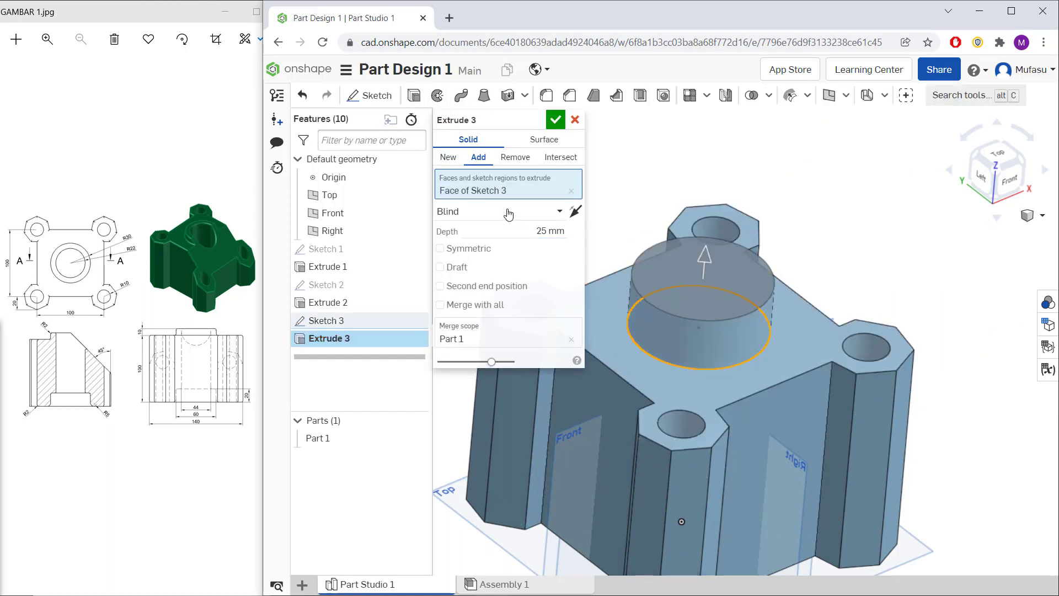
left_click(529, 229)
type("10")
left_click(554, 120)
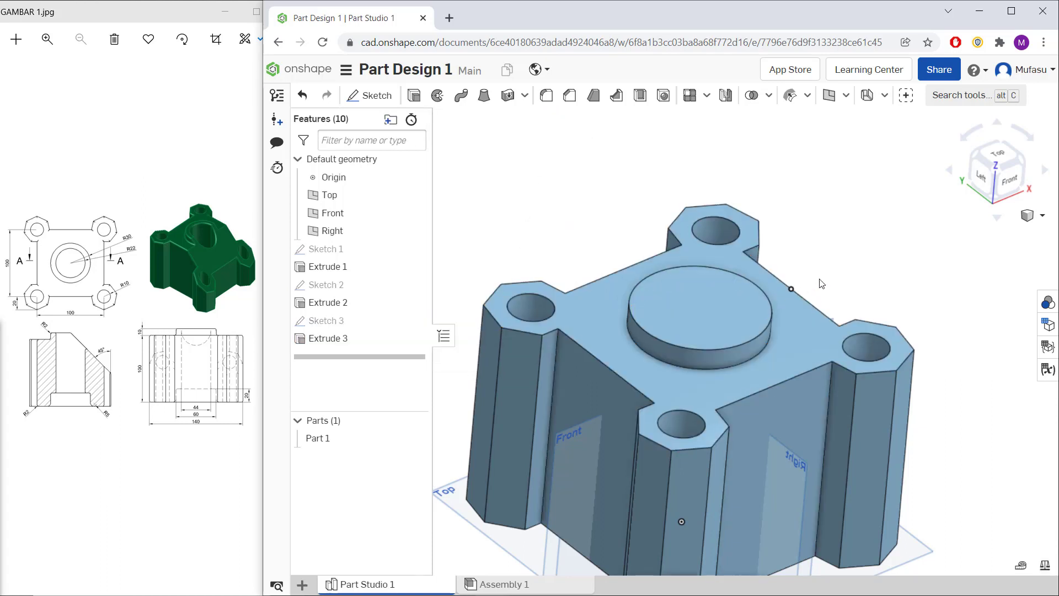
Sketch a Ø44 circle centred on the boss top face
left_click(706, 317)
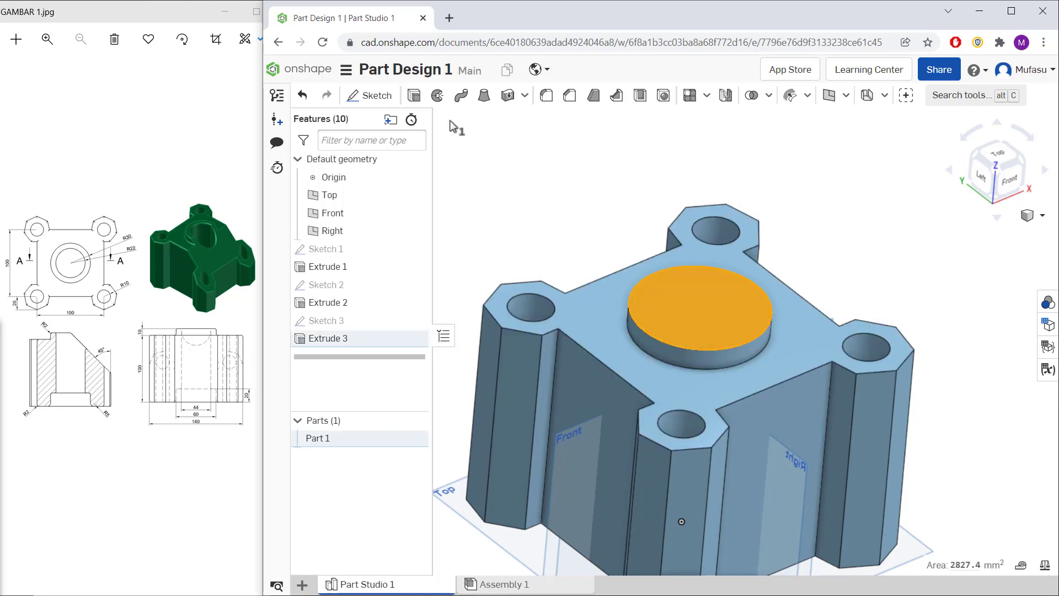
left_click(381, 96)
left_click(462, 95)
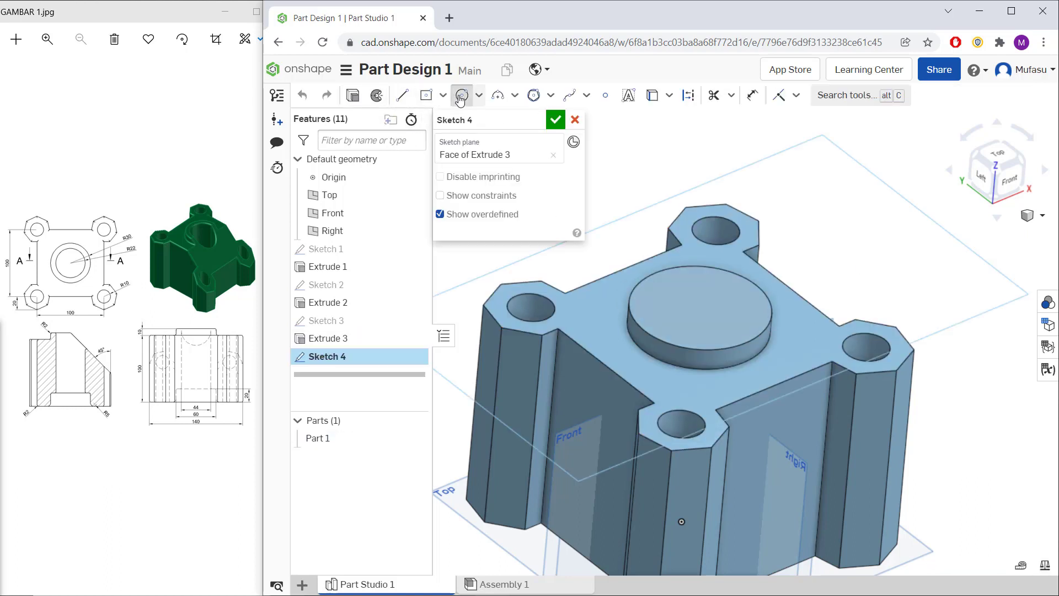
left_click(702, 305)
left_click(730, 296)
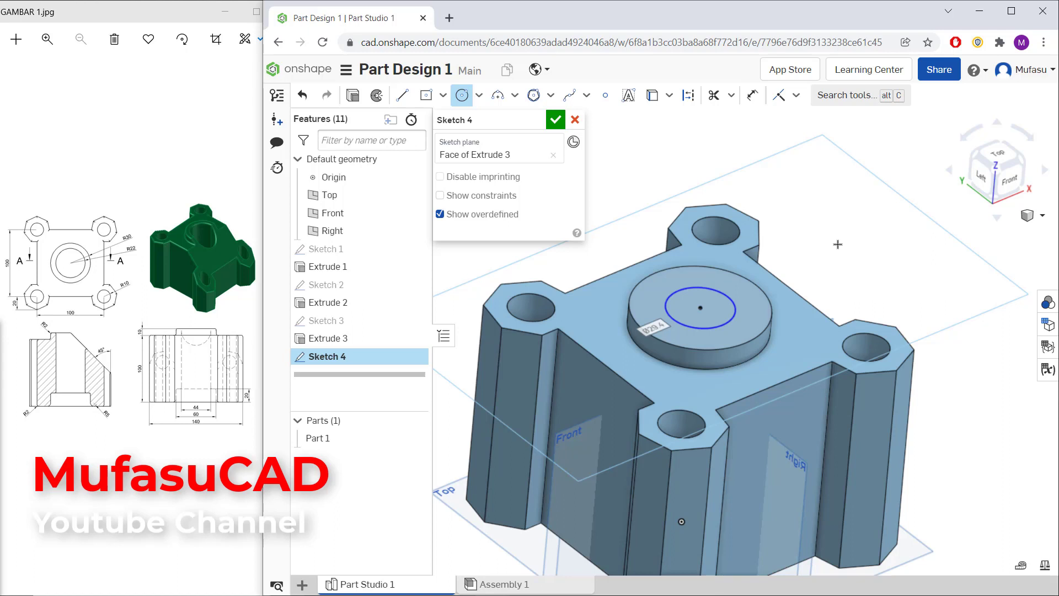
type("44")
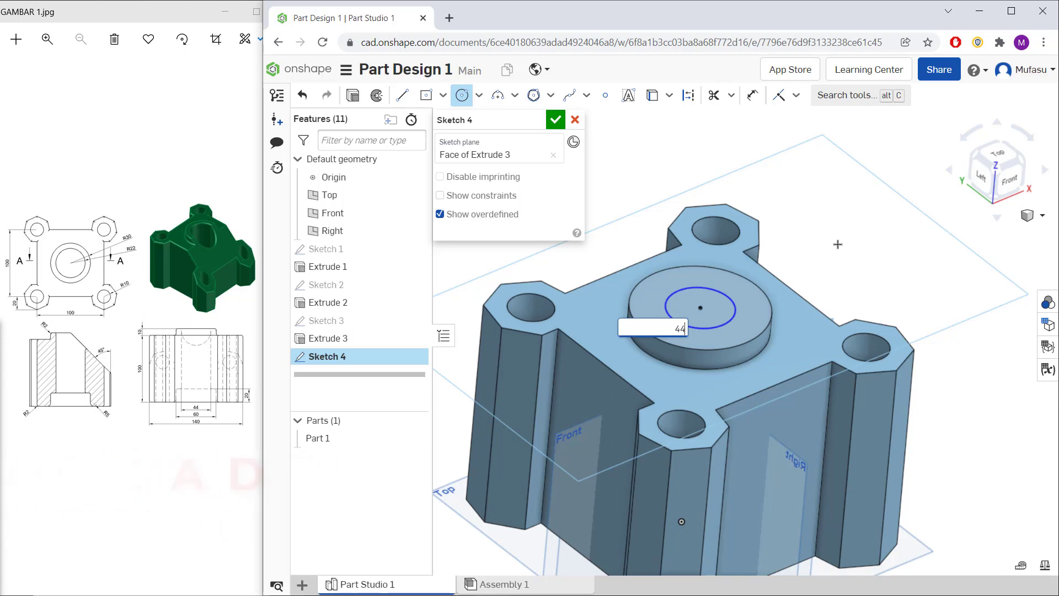
key("Return")
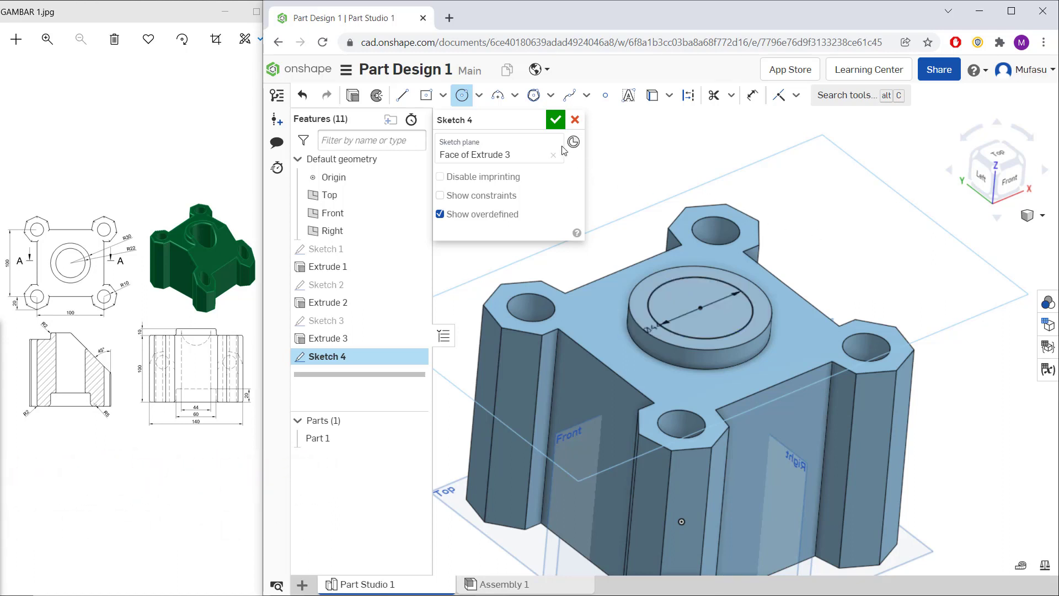
left_click(556, 120)
Remove-extrude the Ø44 circle 100 mm deep into the boss
left_click(408, 97)
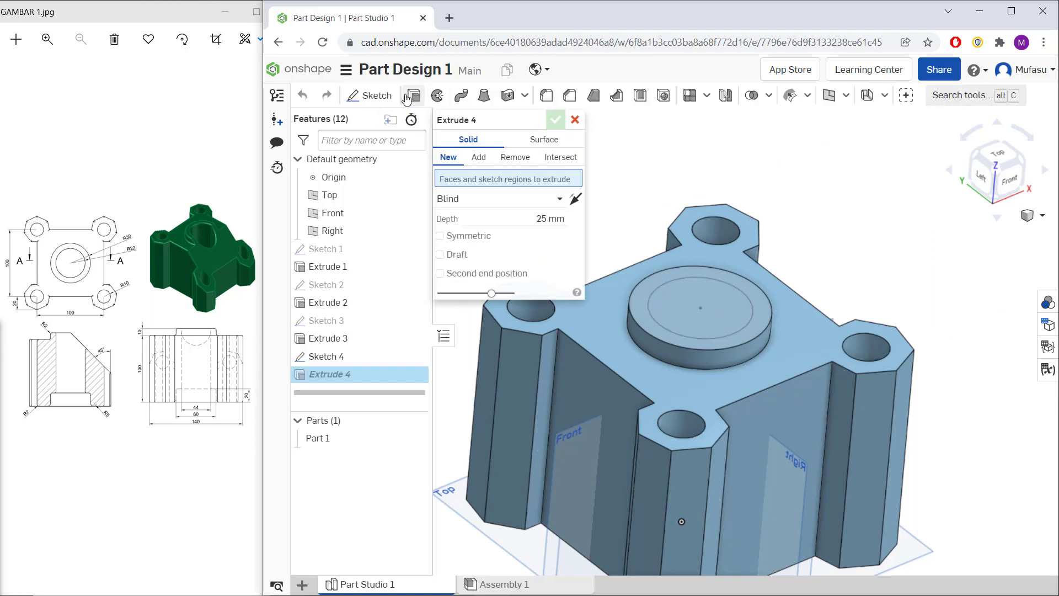
left_click(666, 283)
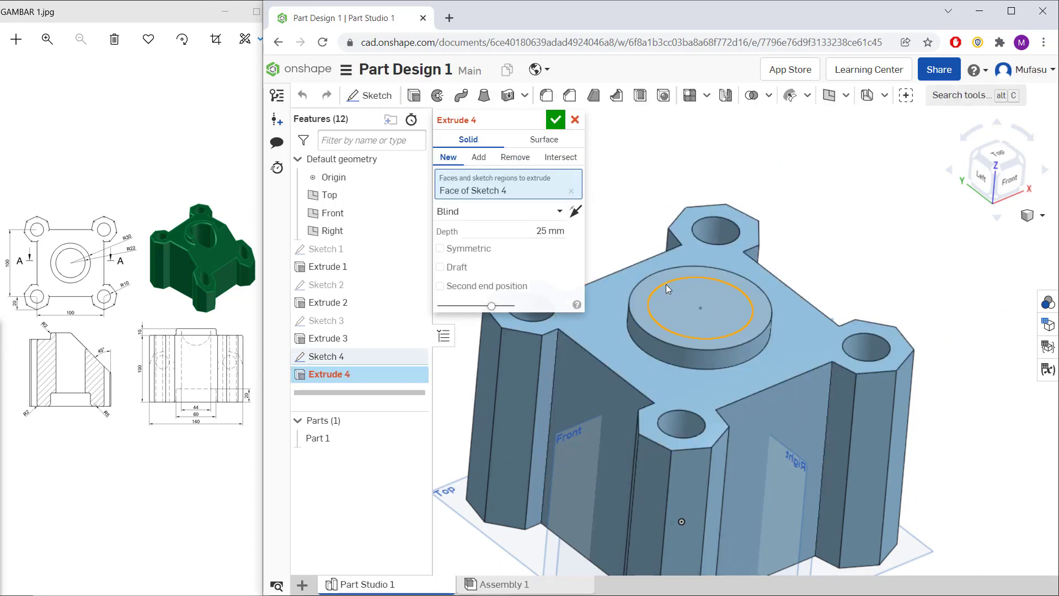
left_click(516, 158)
left_click(514, 234)
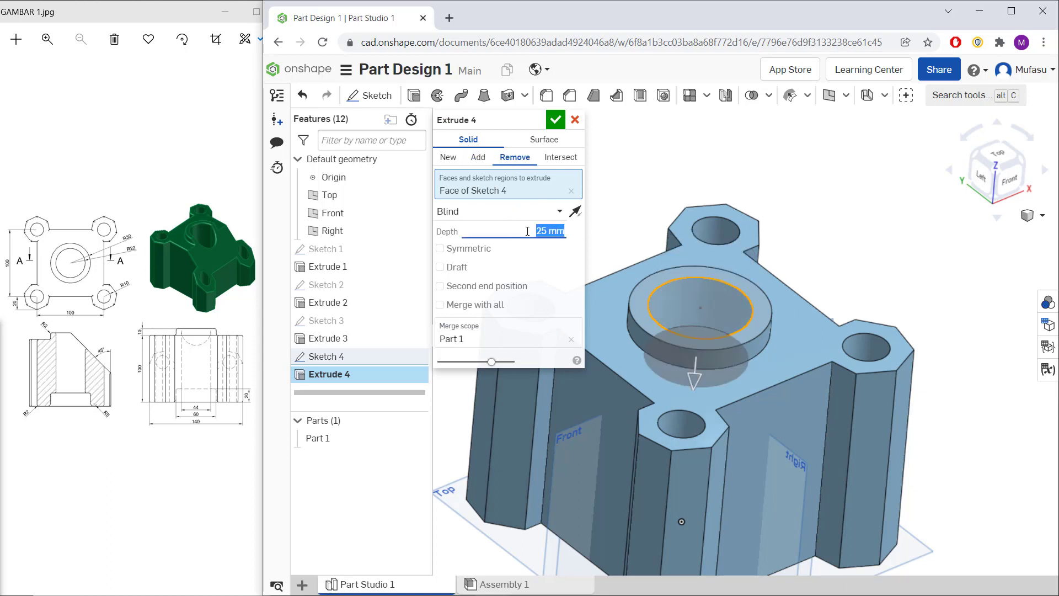
type("1")
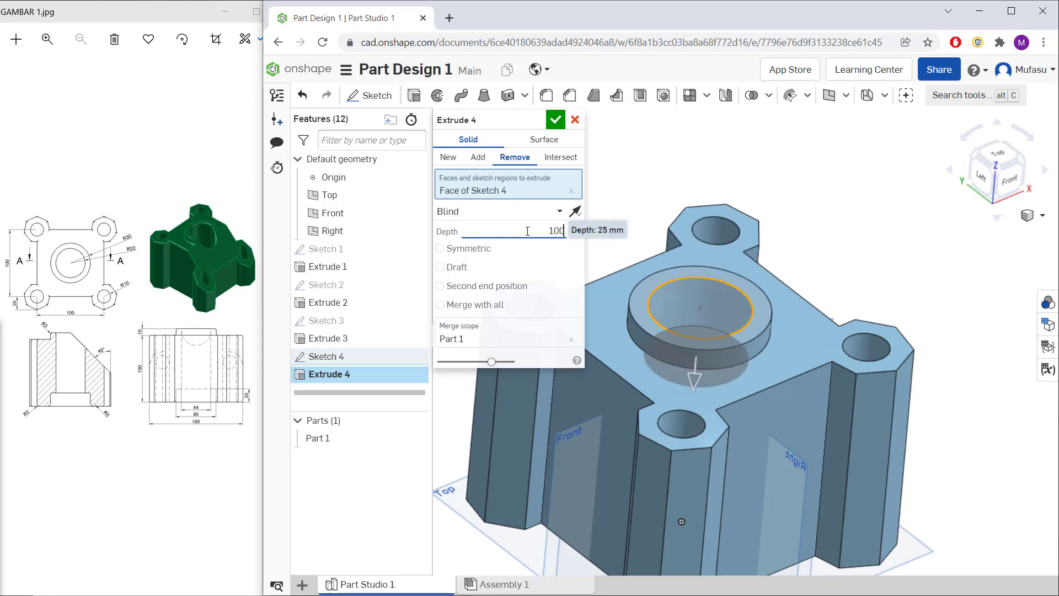
type("00")
left_click(555, 119)
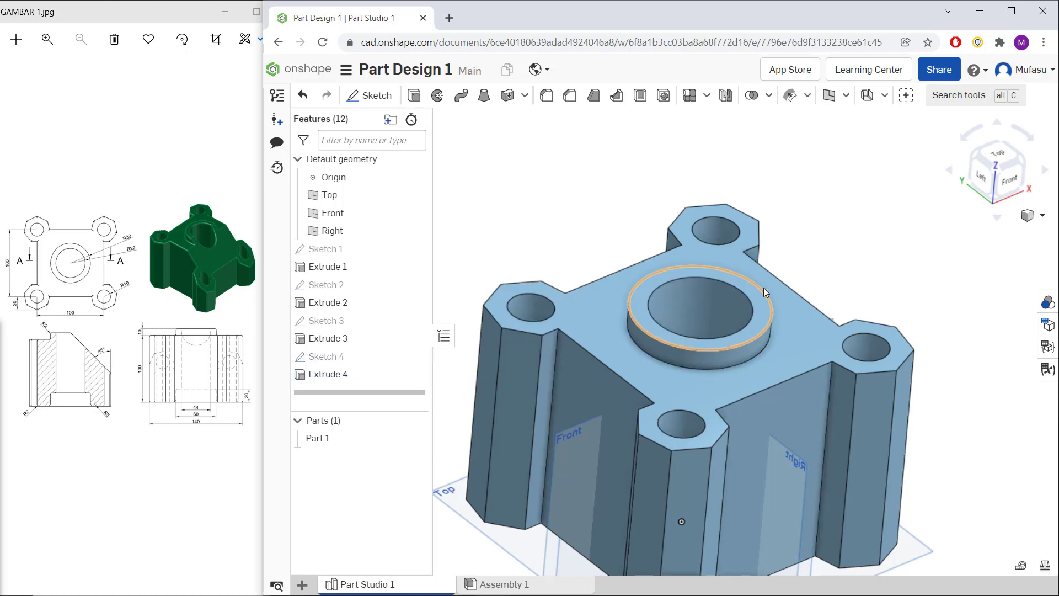
right_click_drag(845, 272, 648, 305)
Viewed from the left, draw a closed triangular profile on the body's side face
left_click(624, 303)
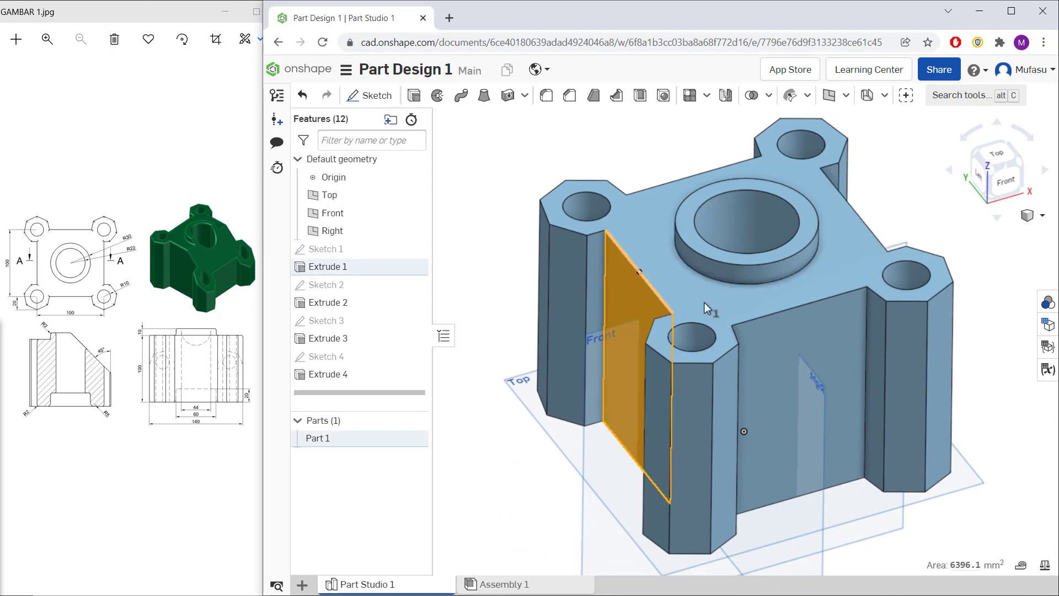
left_click(977, 179)
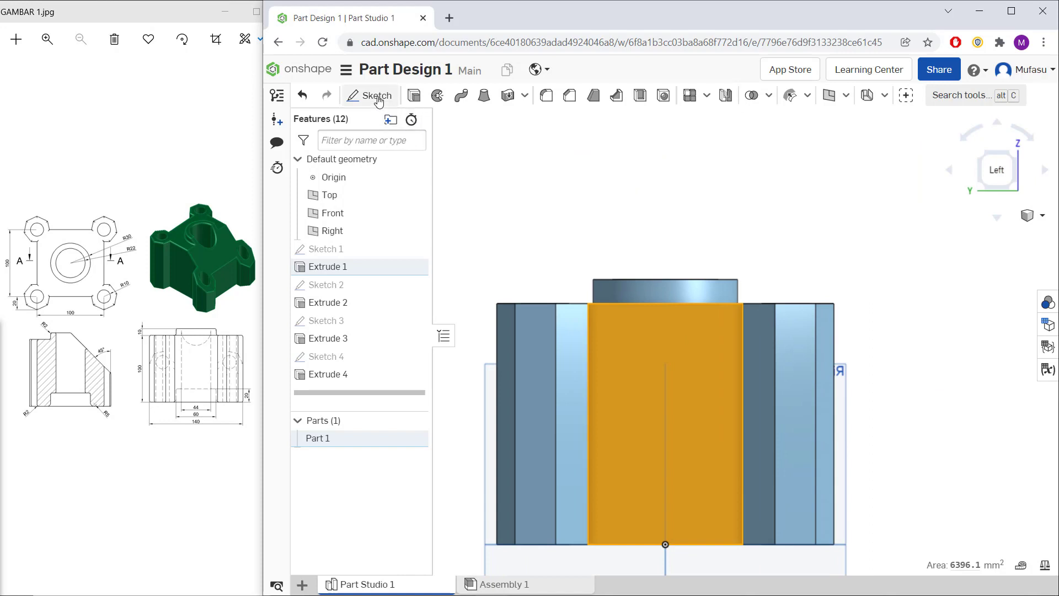
left_click(370, 94)
left_click(405, 96)
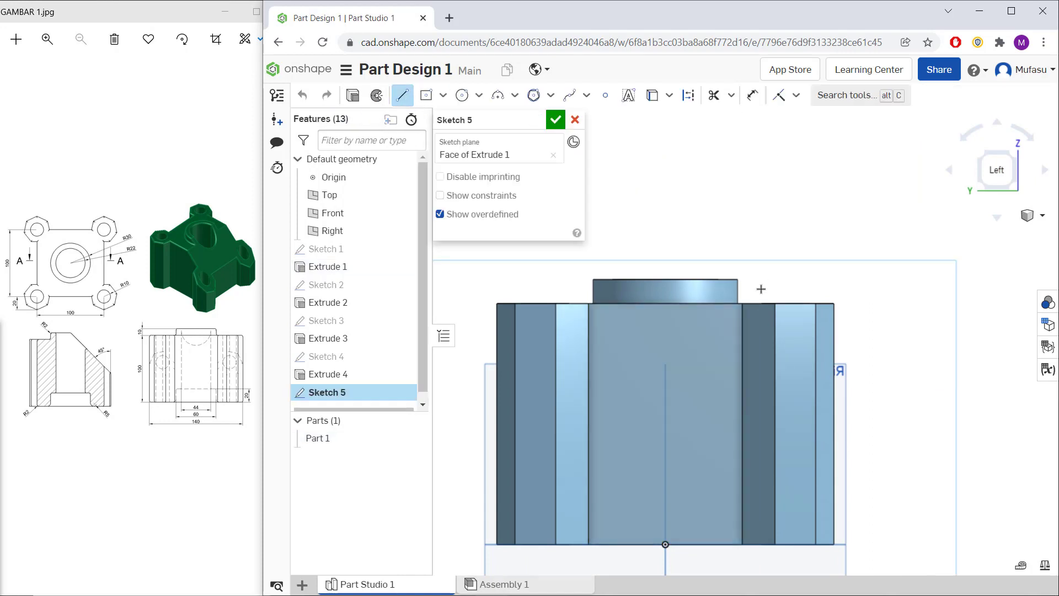
left_click(666, 303)
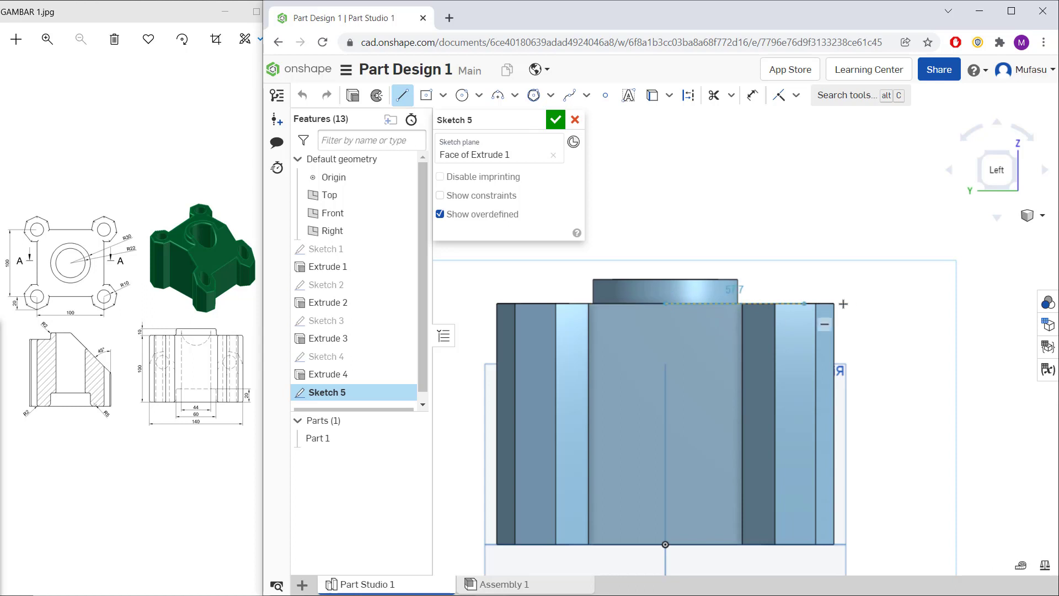
left_click(919, 310)
left_click(920, 504)
left_click(680, 309)
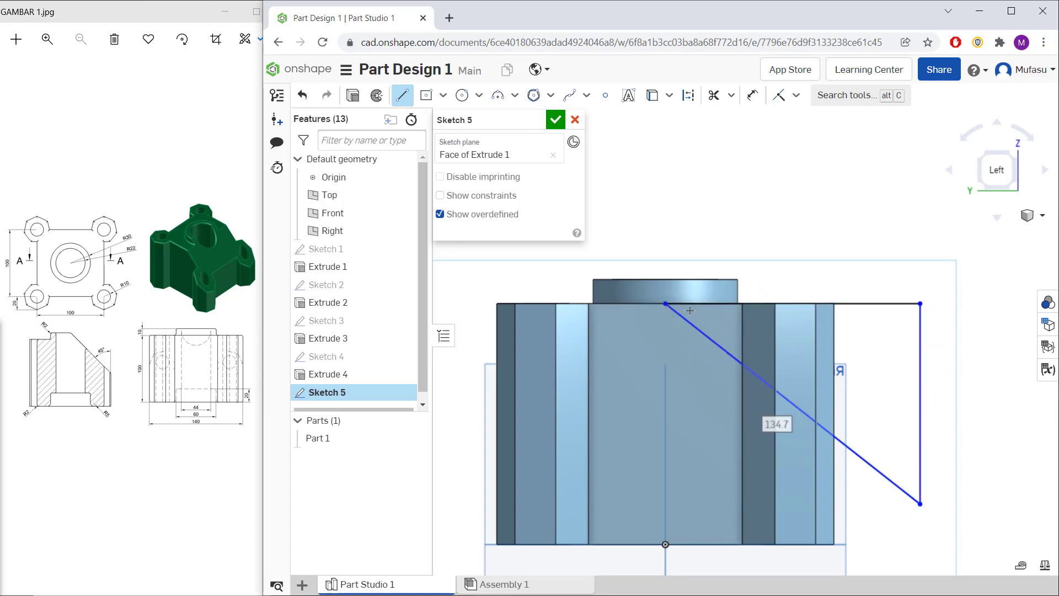
Dimension the triangle's diagonal at 45° and its top edge 0 offset from the boss top
left_click(752, 95)
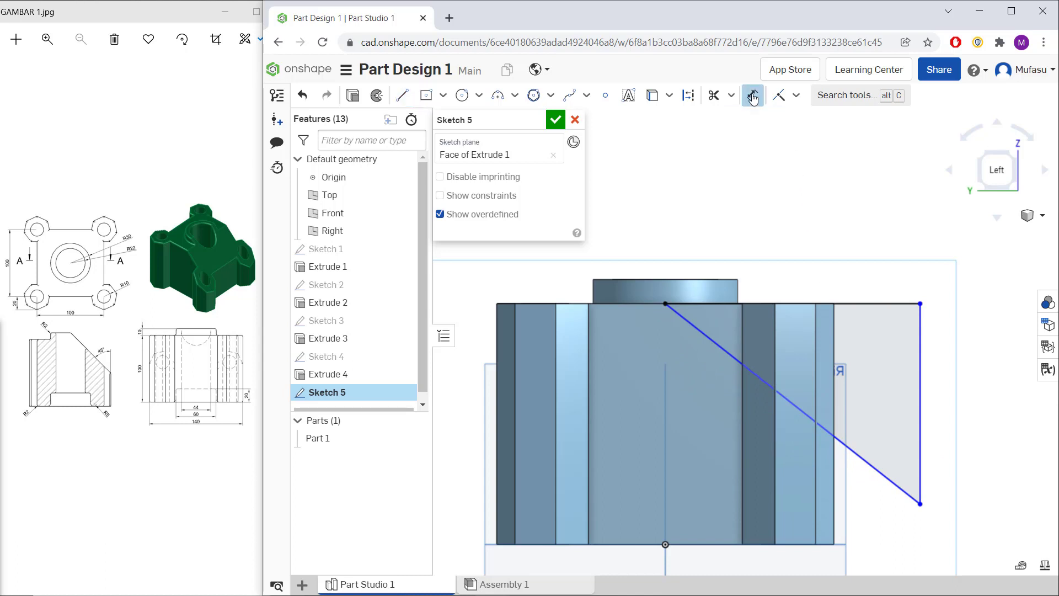
left_click(859, 303)
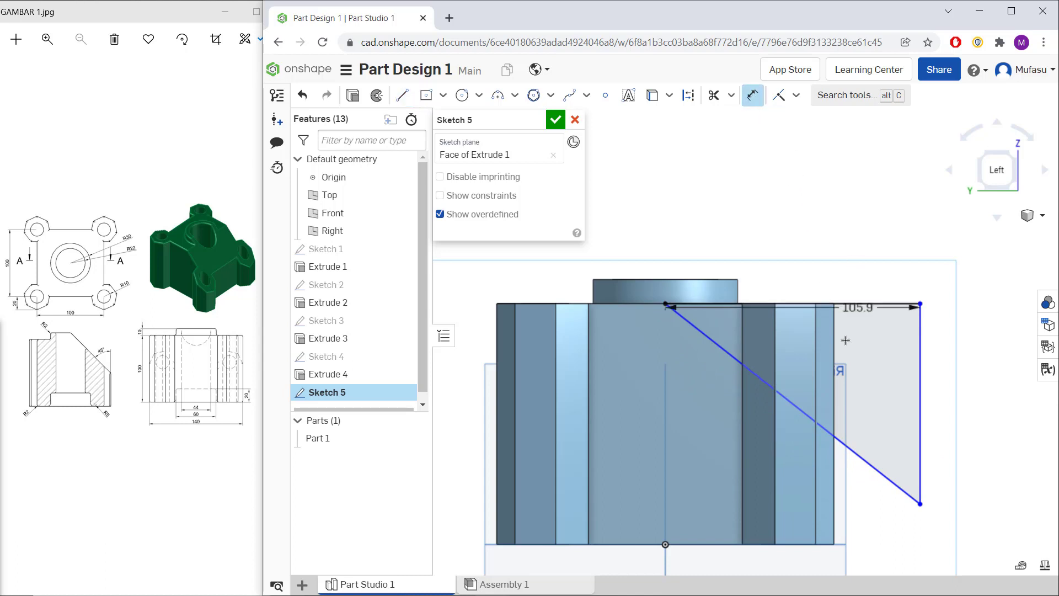
left_click(752, 372)
left_click(801, 355)
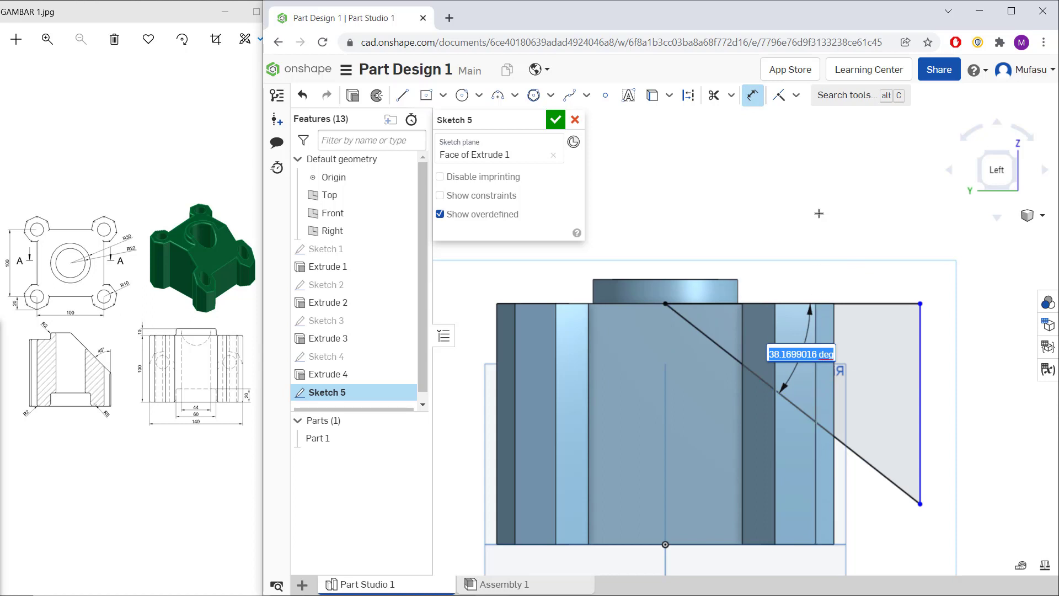
type("45")
key("Return")
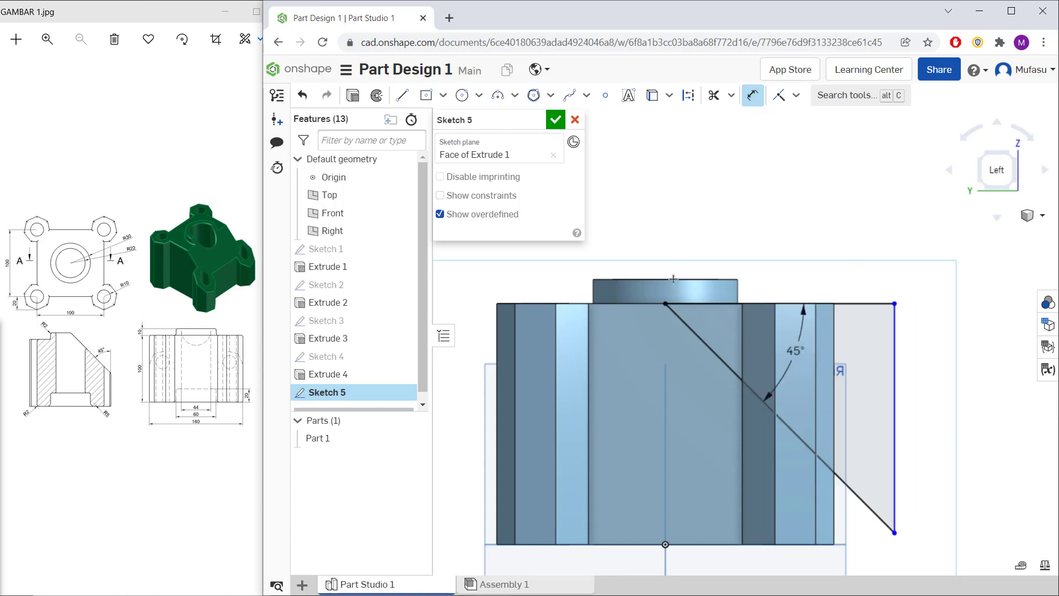
scroll(655, 299, "up", 2)
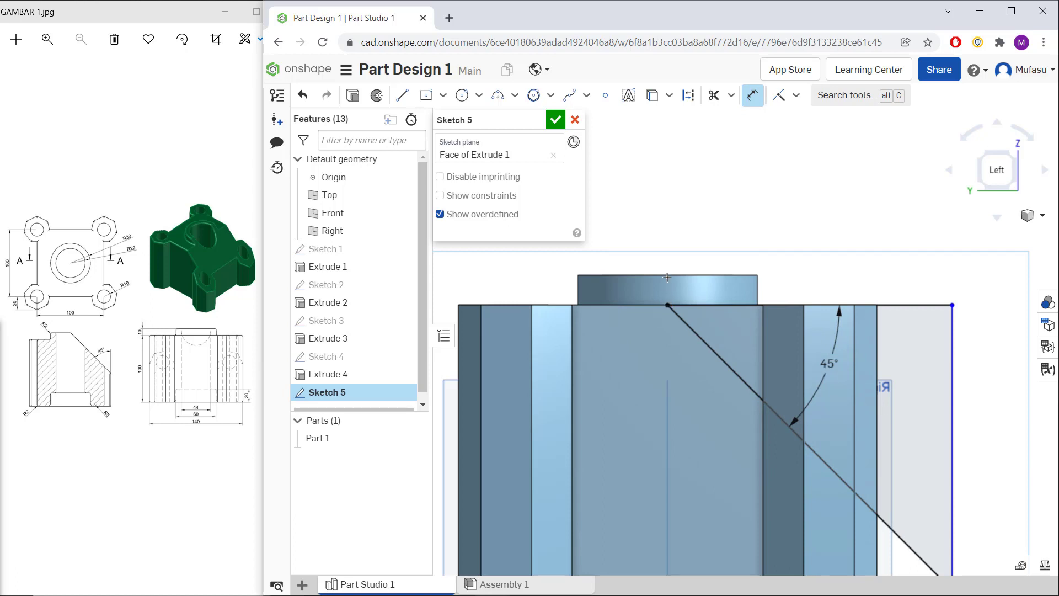
left_click(667, 274)
left_click(784, 276)
type("0")
key("Return")
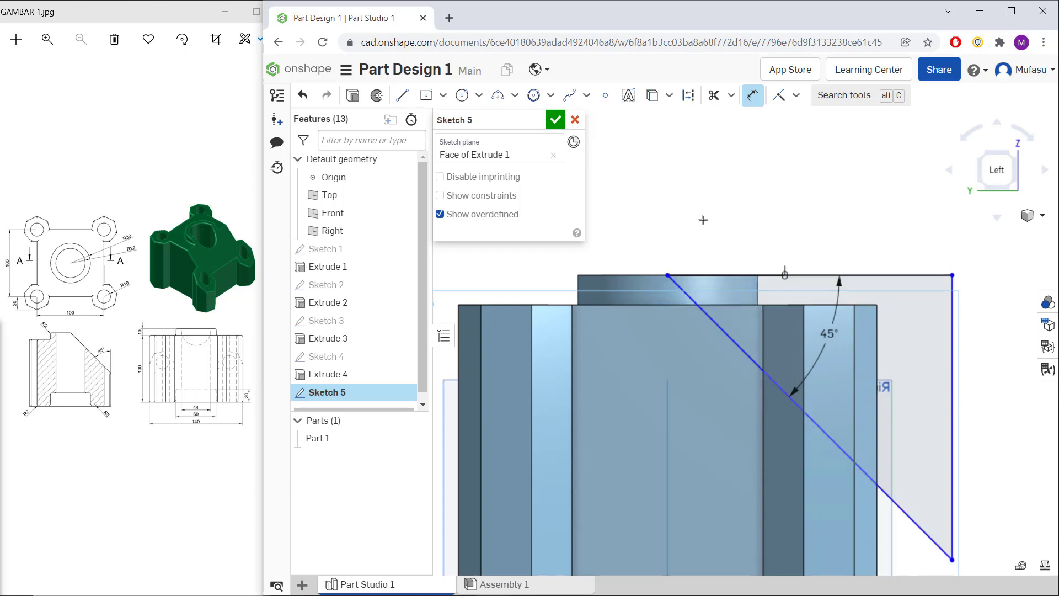
scroll(715, 238, "down", 2)
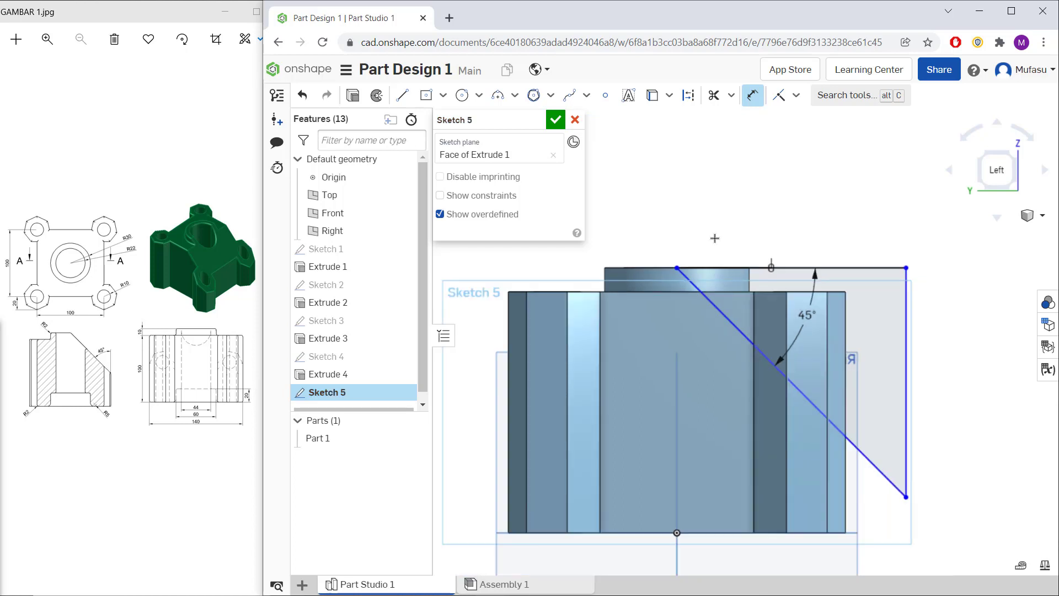
Finish Sketch 5 and remove-extrude both triangle regions symmetrically through the whole part
left_click(556, 121)
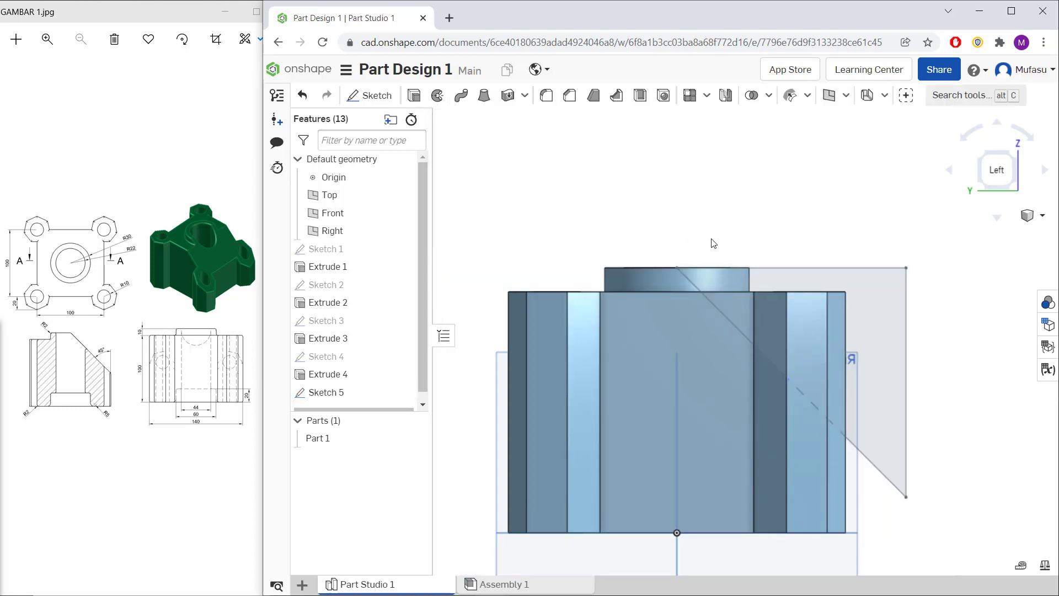
right_click_drag(851, 237, 835, 263)
scroll(835, 263, "down", 3)
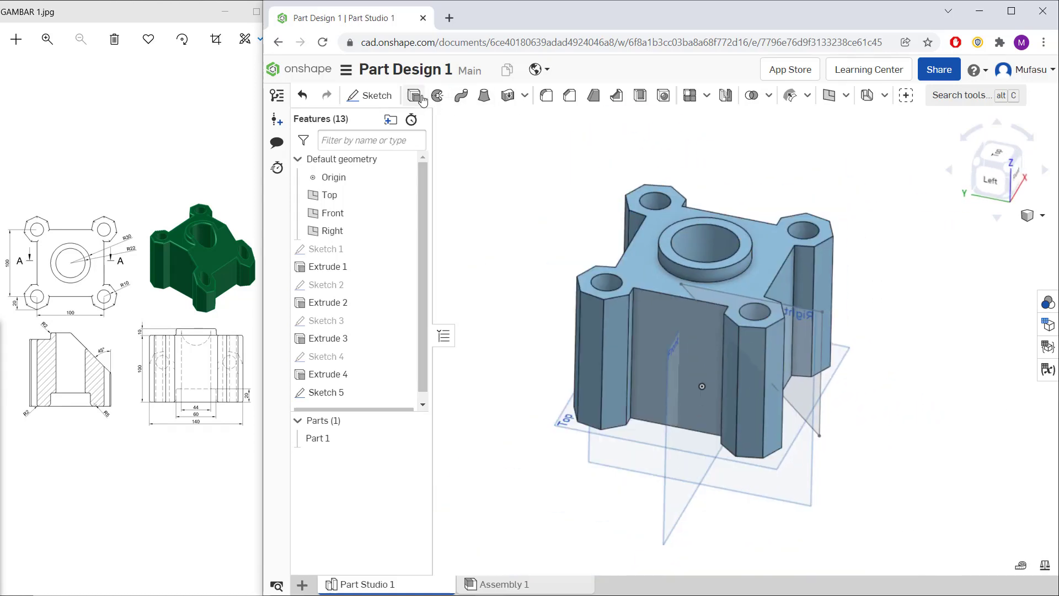
left_click(414, 96)
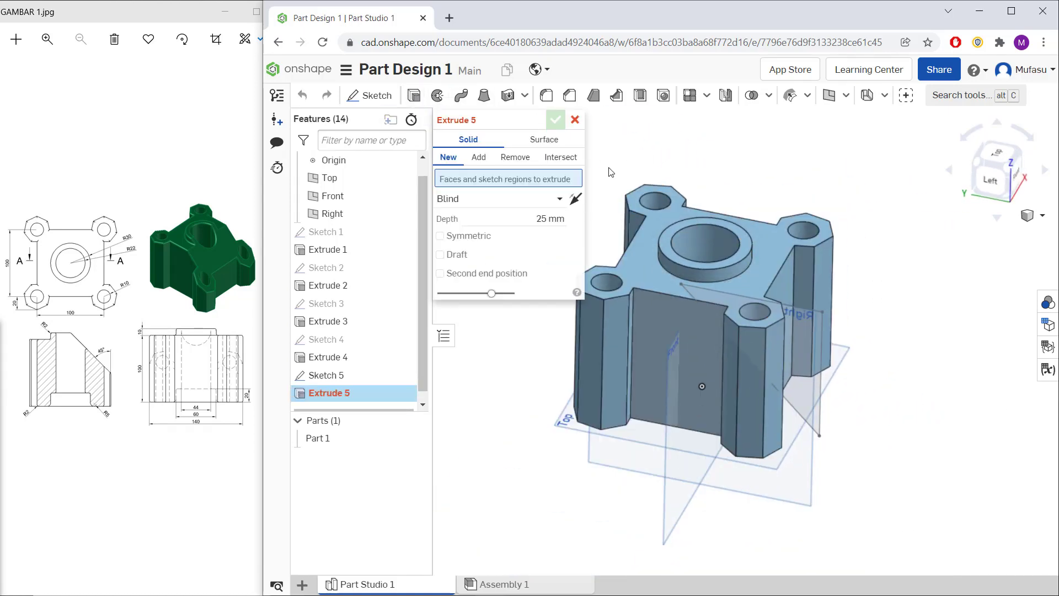
left_click(514, 157)
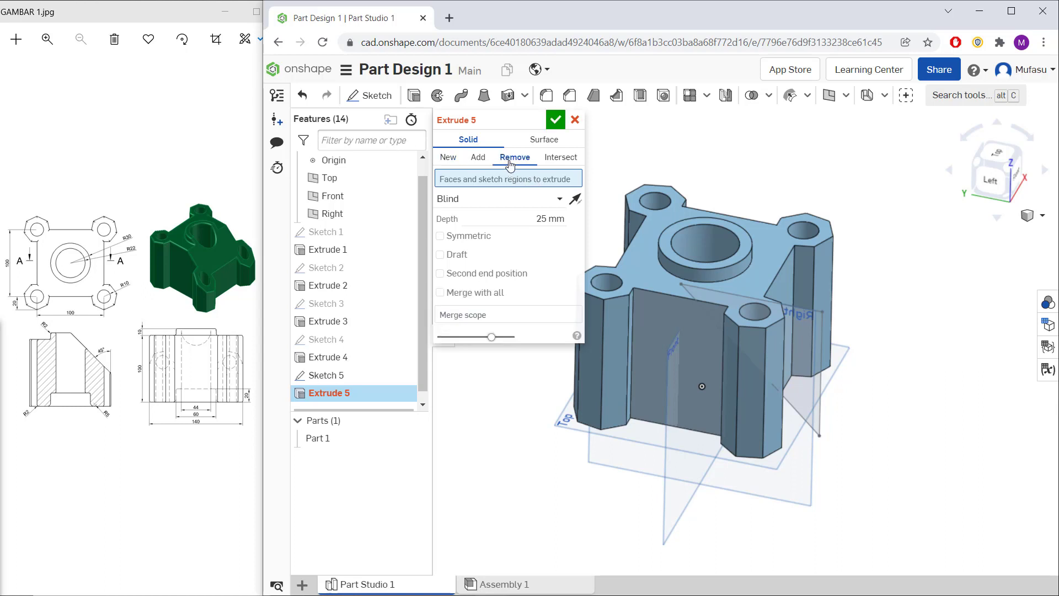
left_click(802, 372)
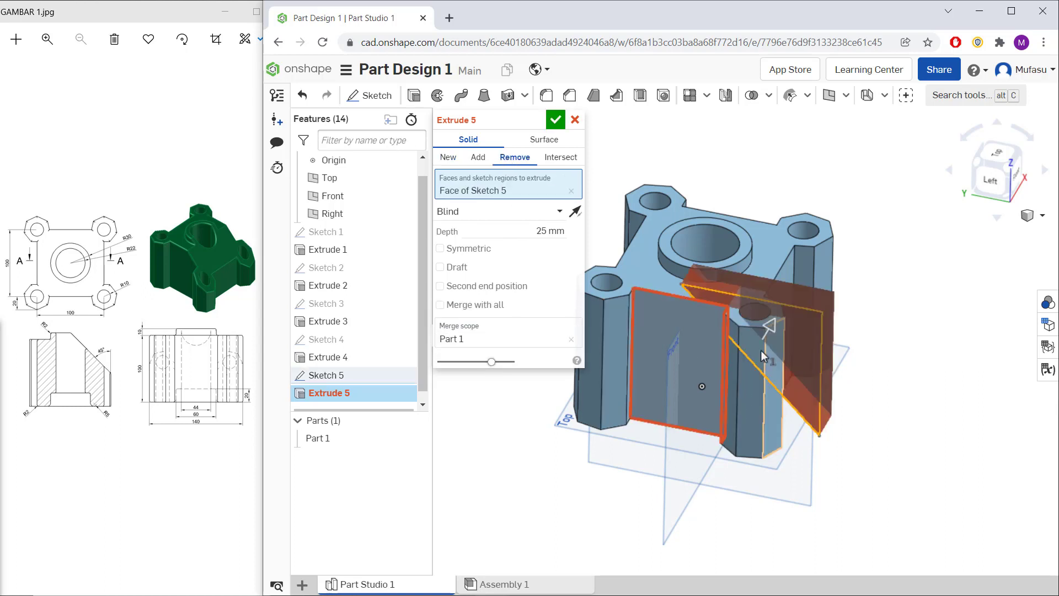
left_click(716, 313)
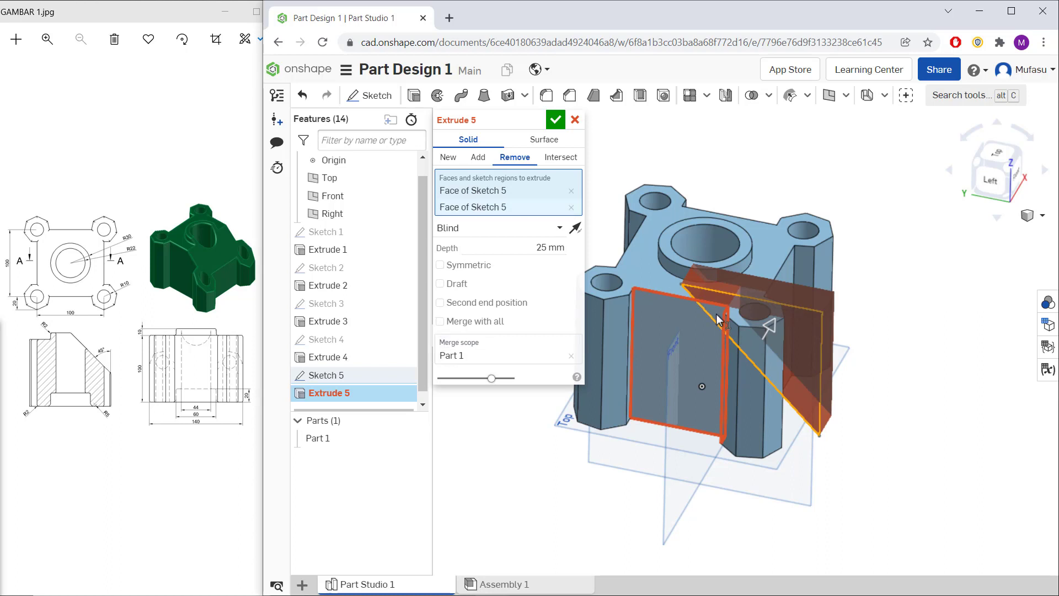
left_click(440, 265)
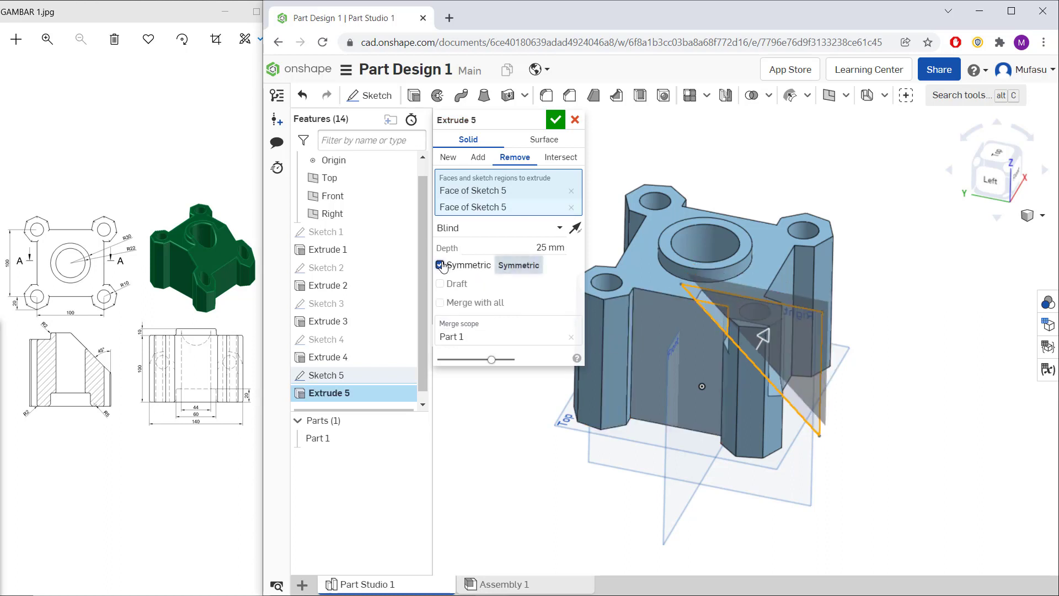
left_click(531, 247)
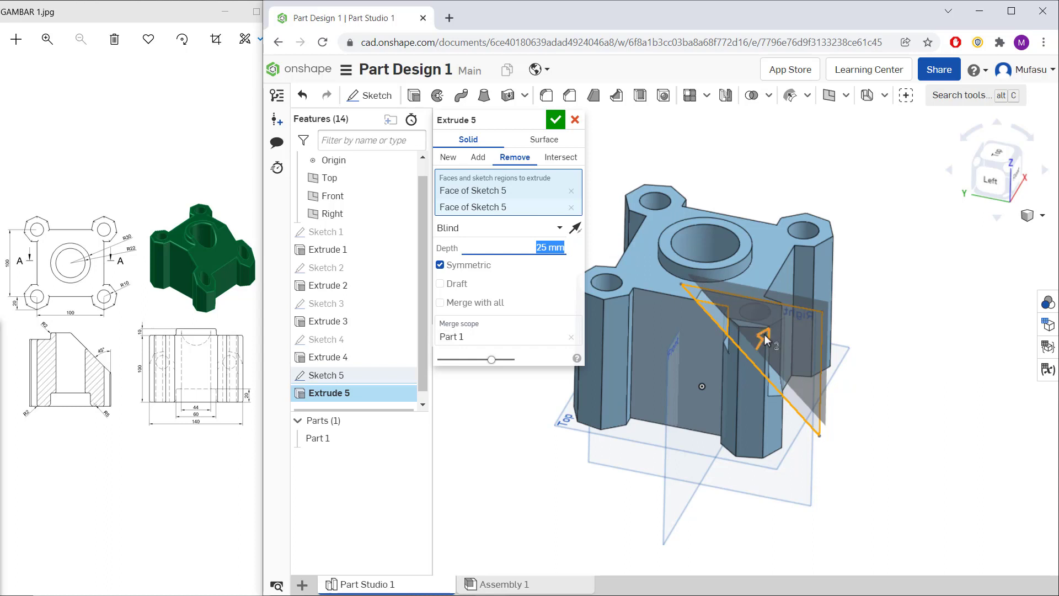
left_click_drag(763, 334, 863, 207)
left_click(554, 121)
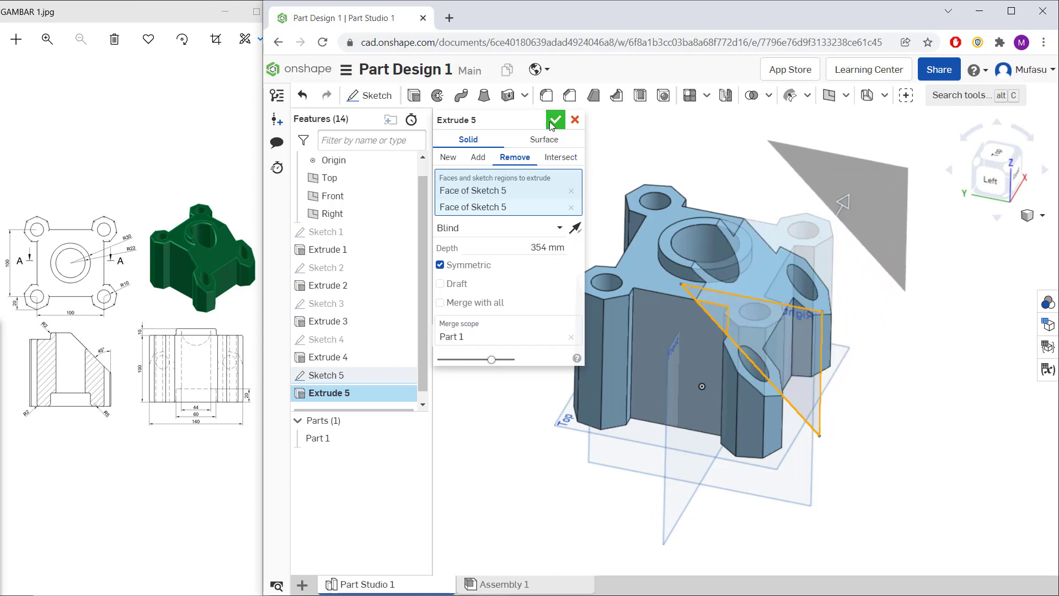
right_click_drag(883, 383, 863, 391)
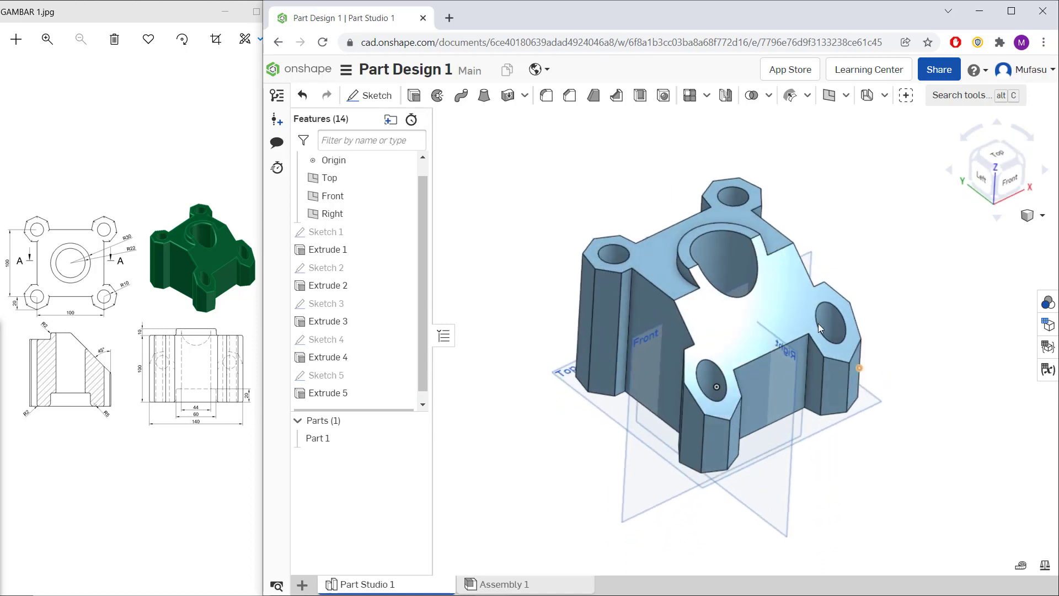
Start a 2 mm fillet on the counterbore face, large hole rim edges and right slanted edge
scroll(666, 193, "up", 2)
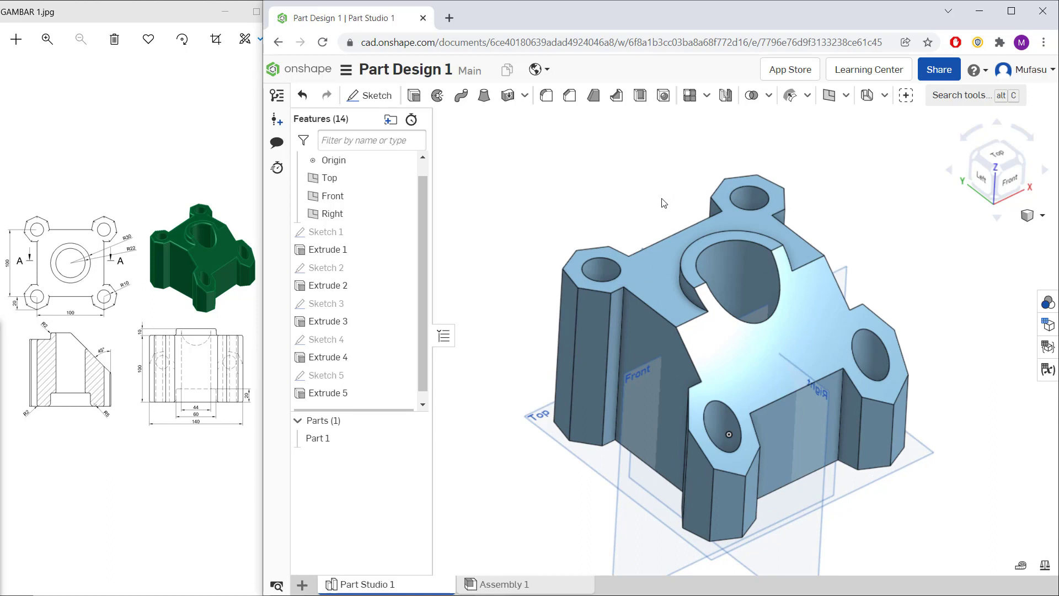
left_click(545, 96)
left_click(537, 237)
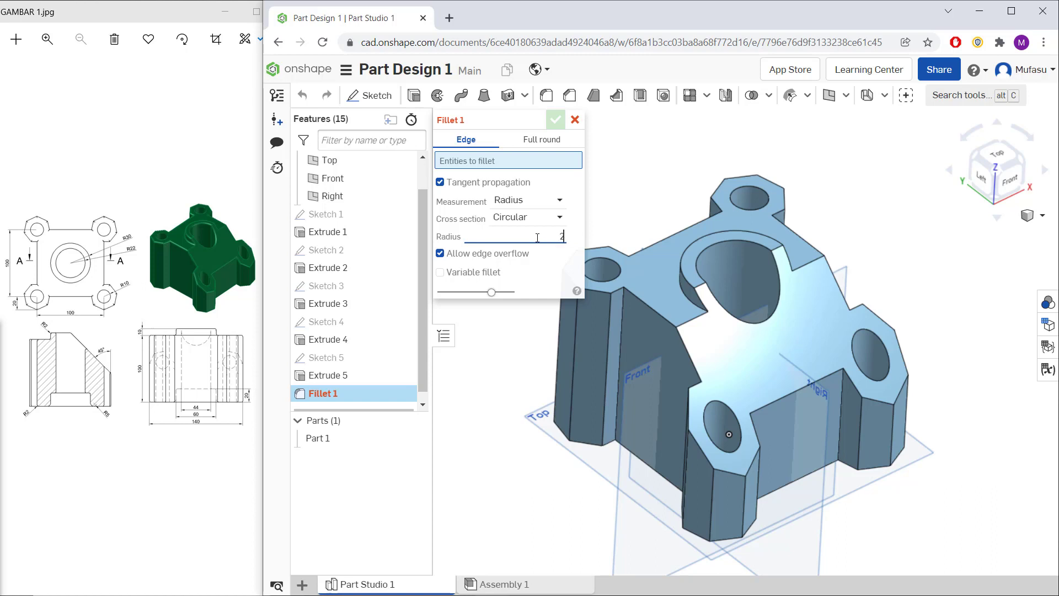
scroll(708, 223, "up", 2)
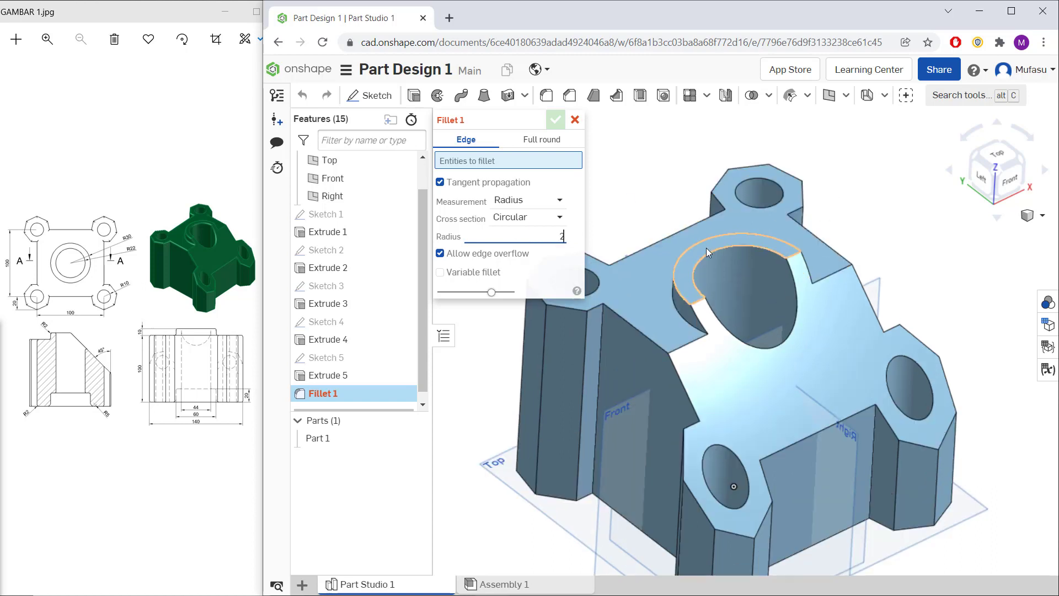
left_click(704, 251)
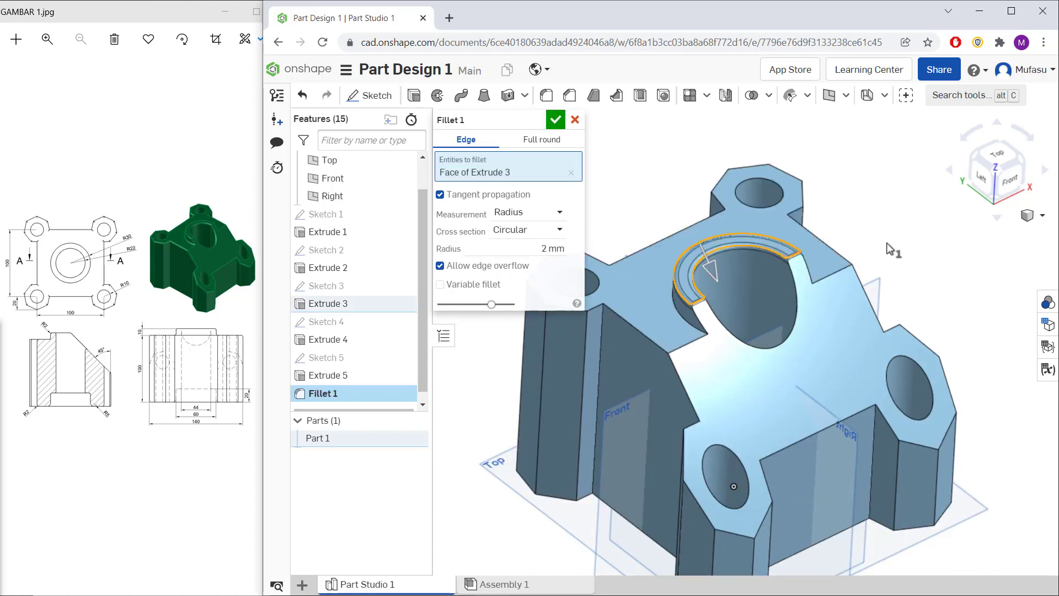
scroll(782, 249, "up", 3)
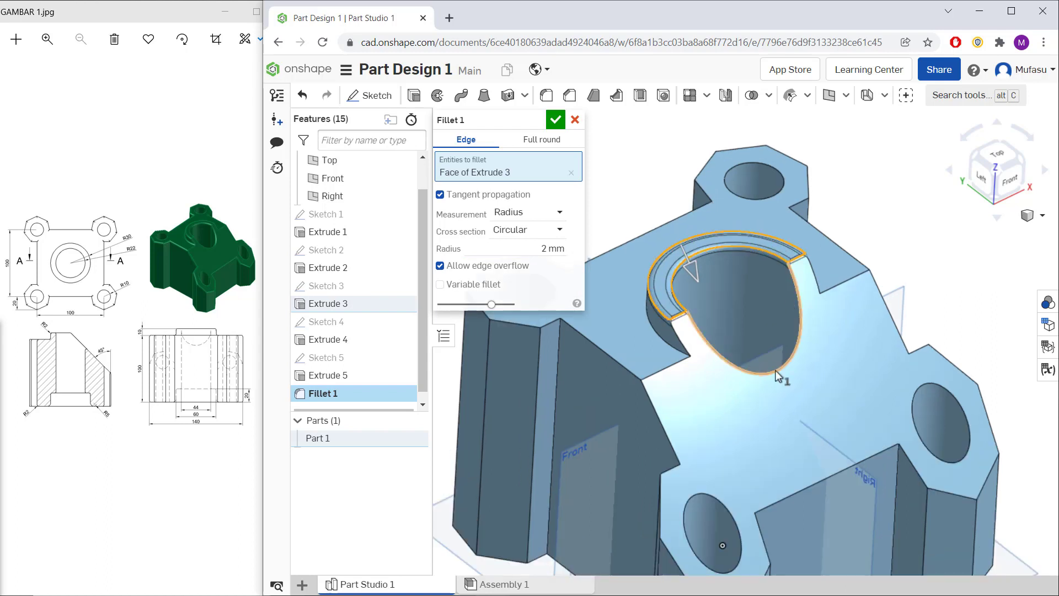
left_click(661, 338)
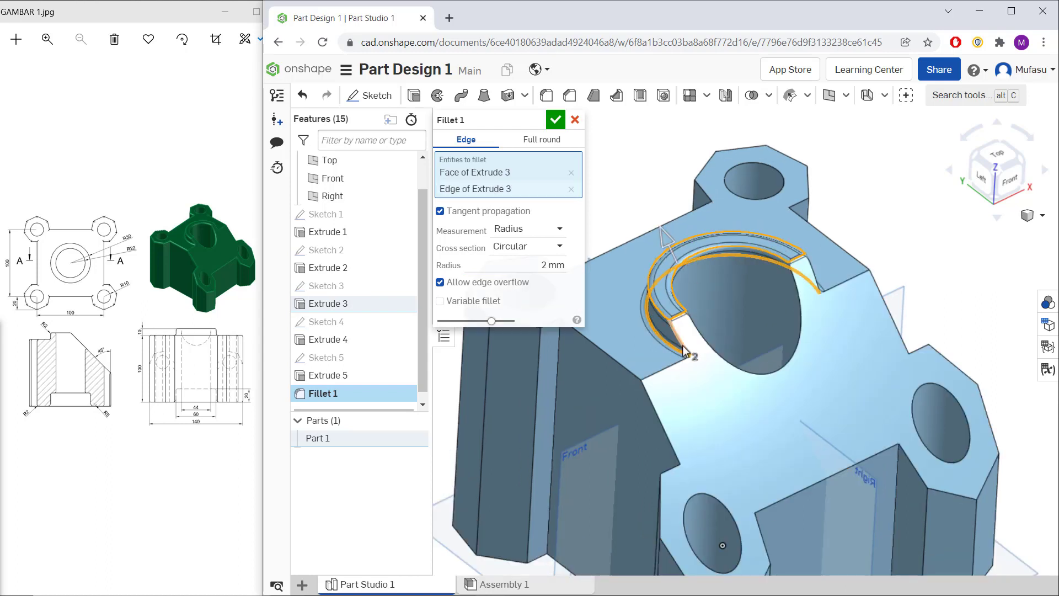
left_click(702, 347)
left_click(674, 297)
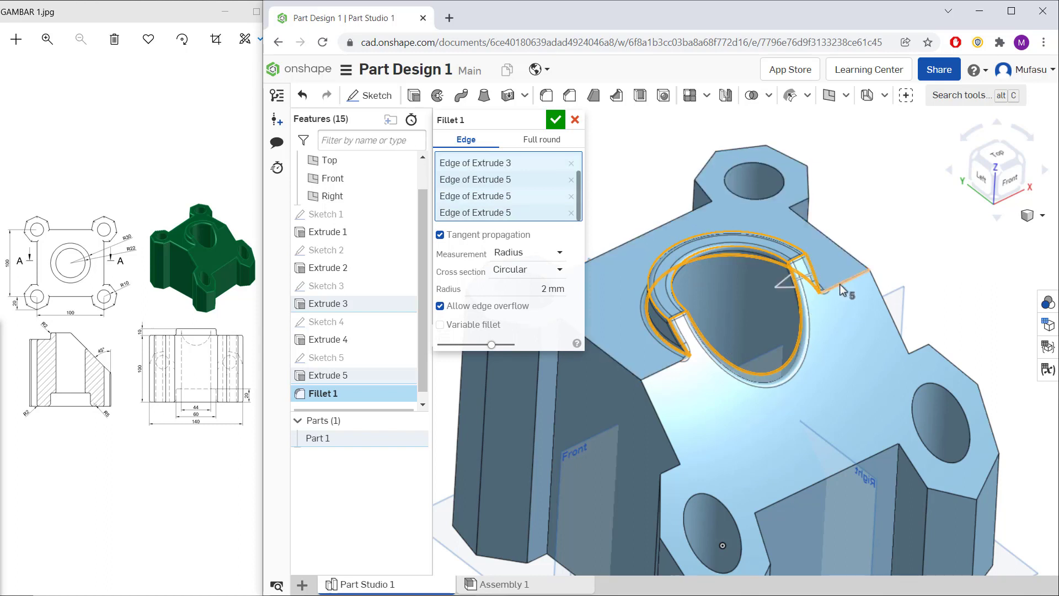
left_click(894, 322)
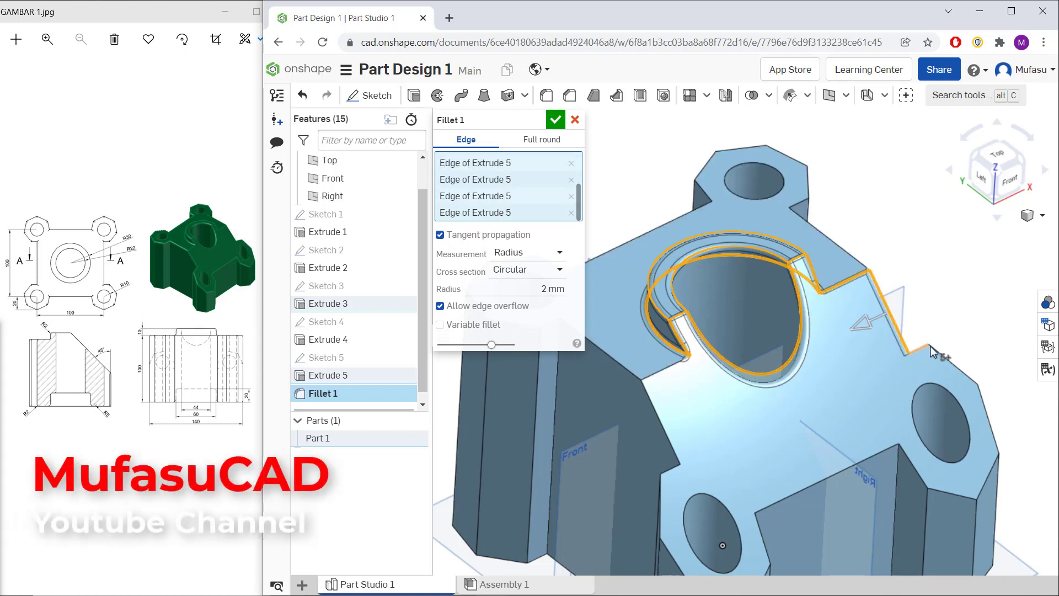
Add the right-side outline, lower outline and front corner lug edges to the fillet
middle_click_drag(948, 357, 952, 260)
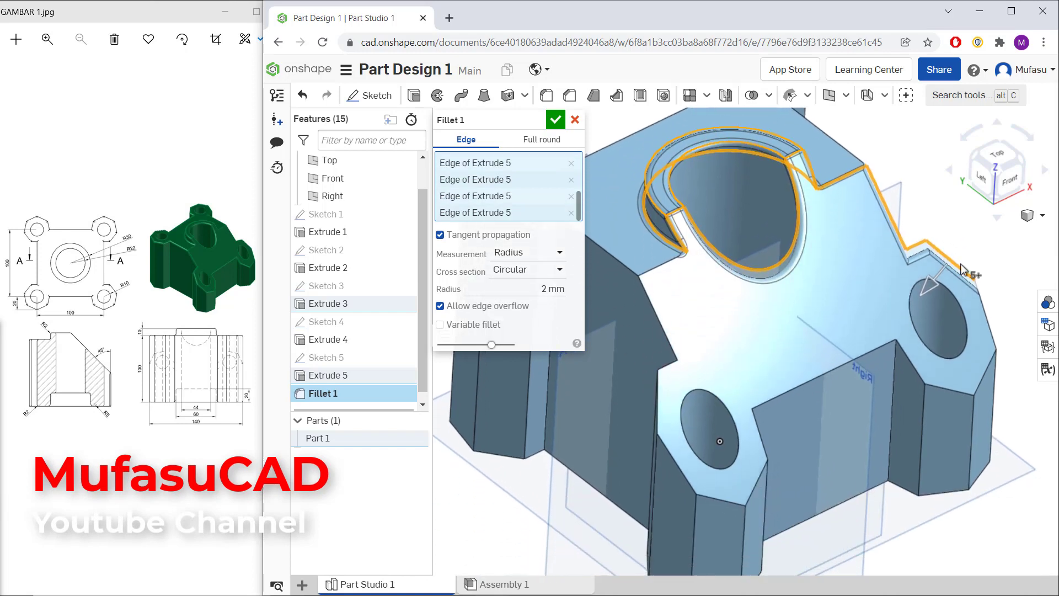
left_click(991, 358)
left_click(954, 389)
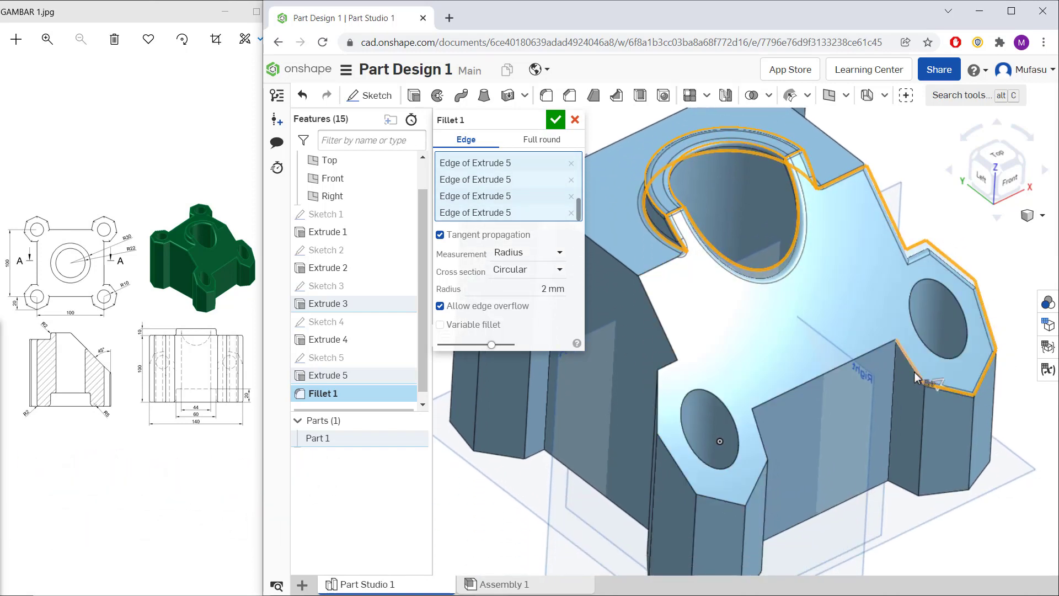
left_click(841, 364)
left_click(756, 427)
middle_click_drag(759, 320, 806, 273)
left_click(799, 438)
left_click(775, 448)
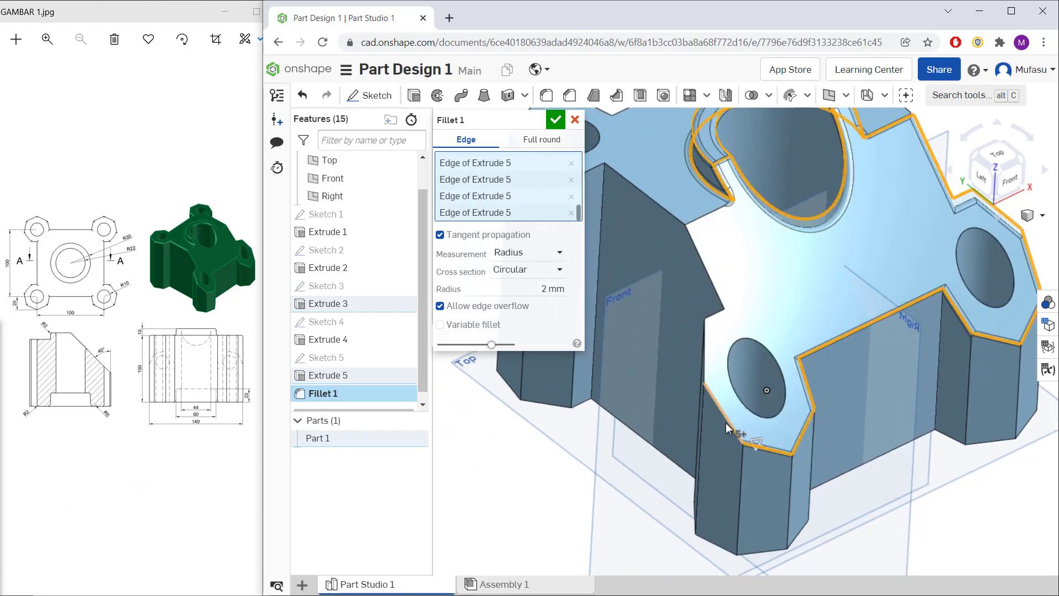
left_click(703, 353)
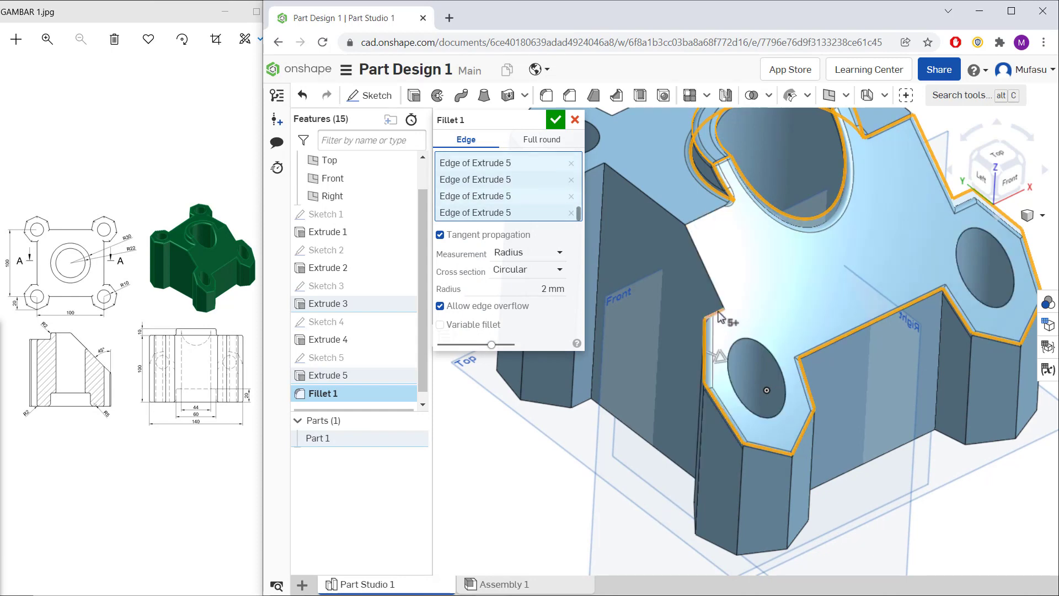
Add the left lug and back lug top edges to the fillet
middle_click_drag(723, 238, 827, 317)
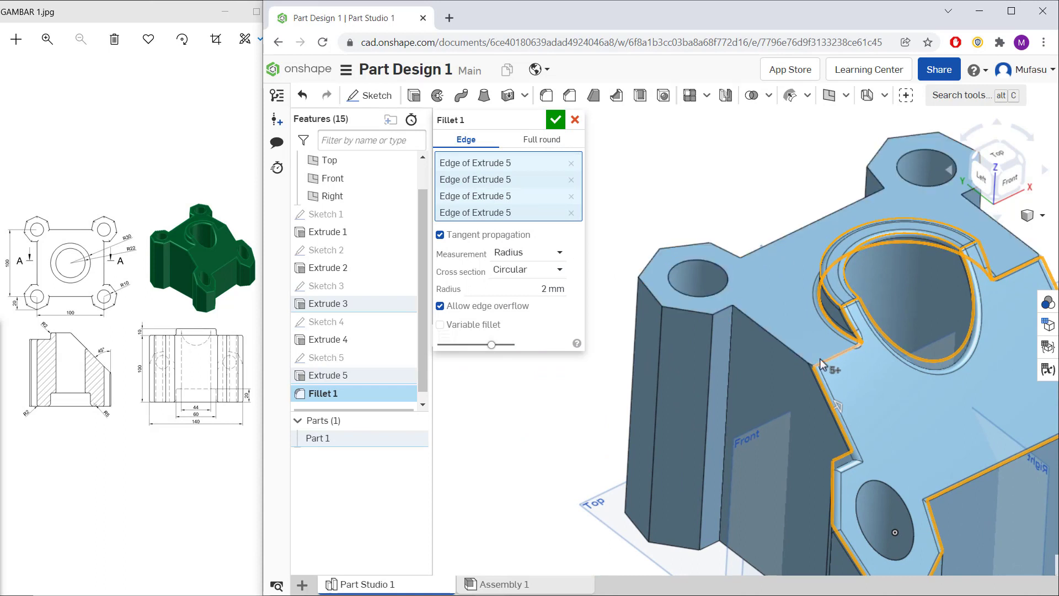
left_click(755, 331)
left_click(723, 310)
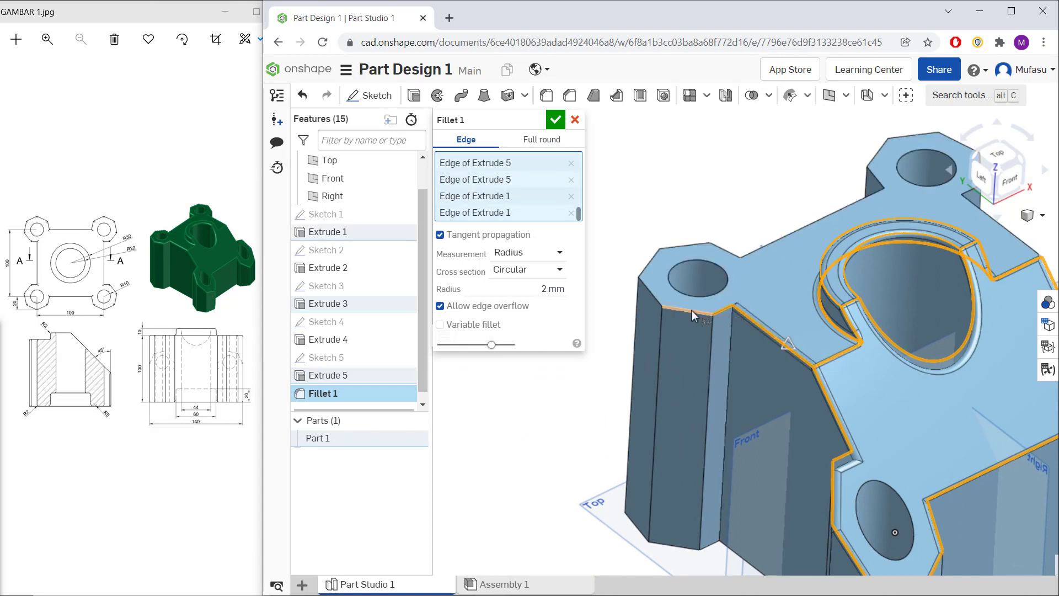
left_click(650, 299)
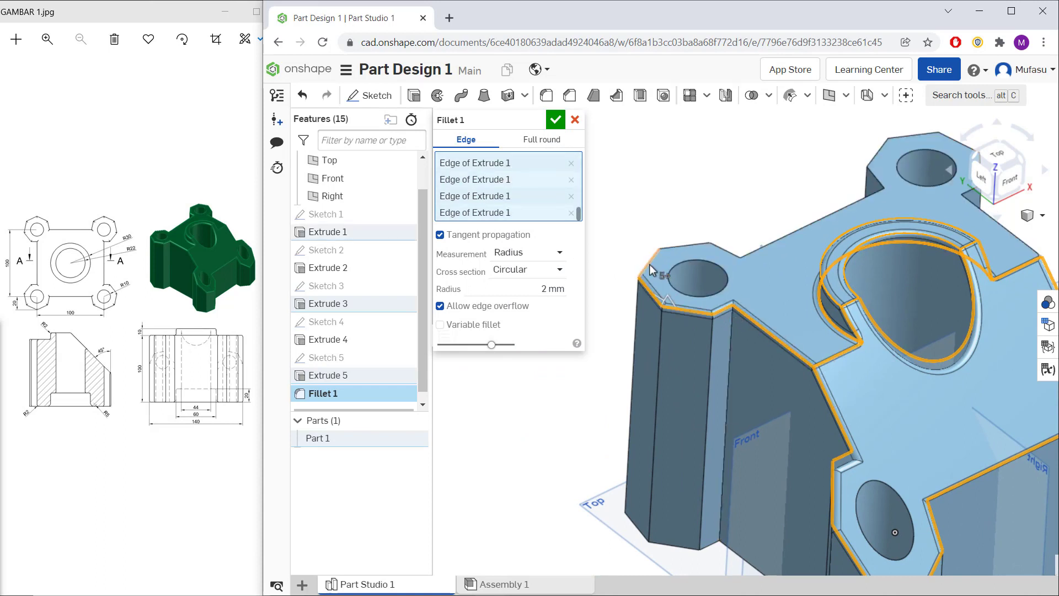
left_click(680, 246)
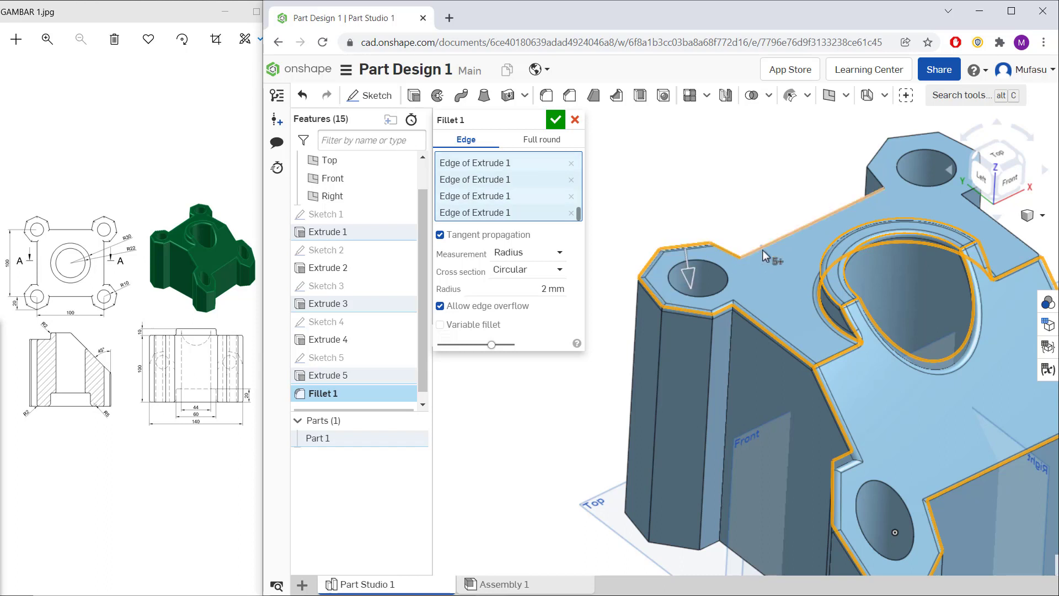
middle_click_drag(862, 238, 642, 397)
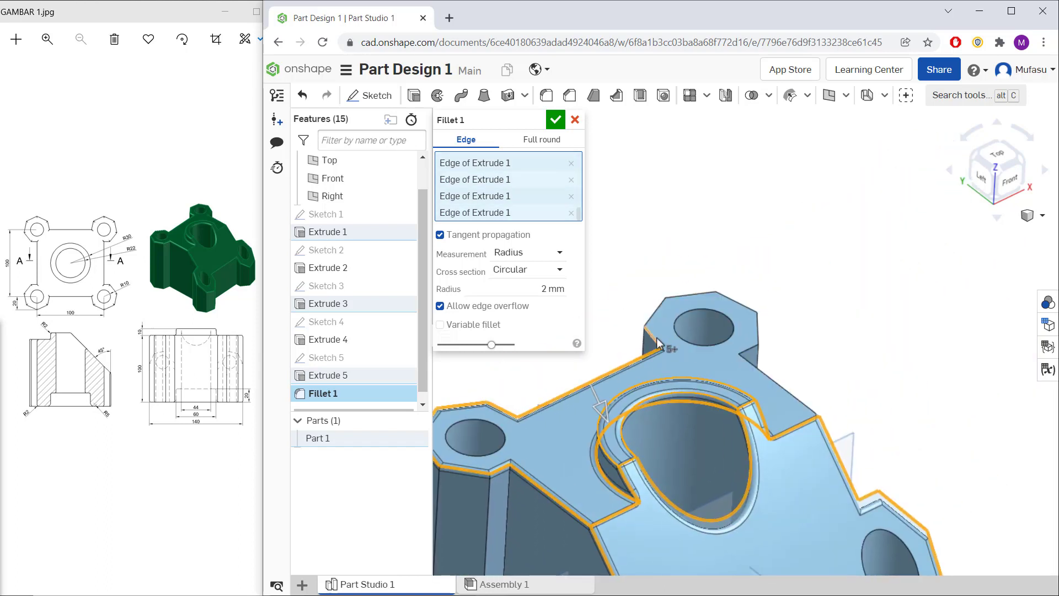
left_click(682, 295)
left_click(729, 297)
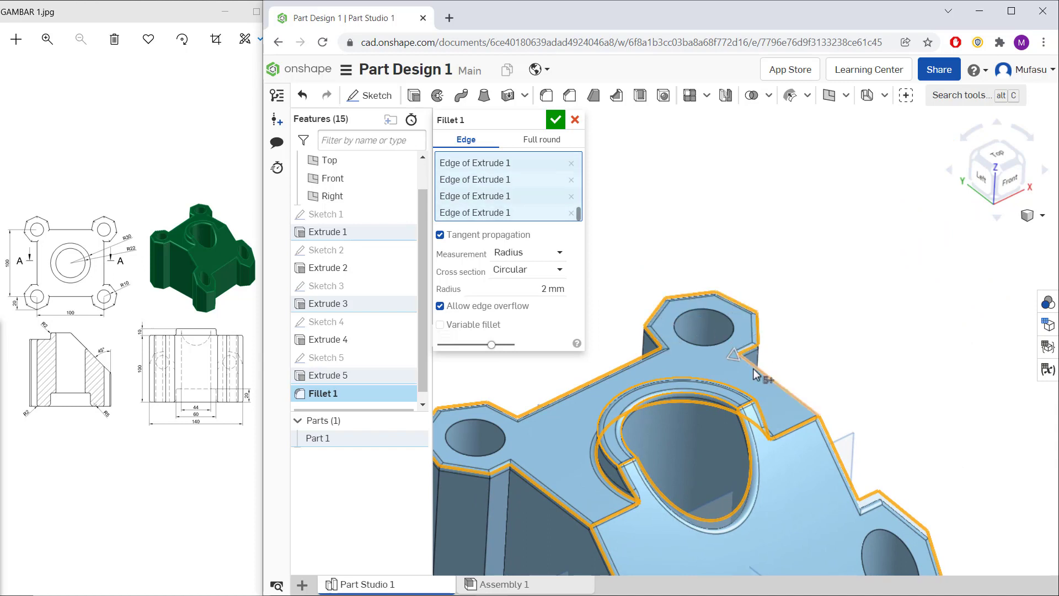
Add the underside ring edges and apply the 2 mm fillet
scroll(824, 346, "down", 3)
right_click_drag(824, 346, 754, 307)
scroll(716, 469, "down", 2)
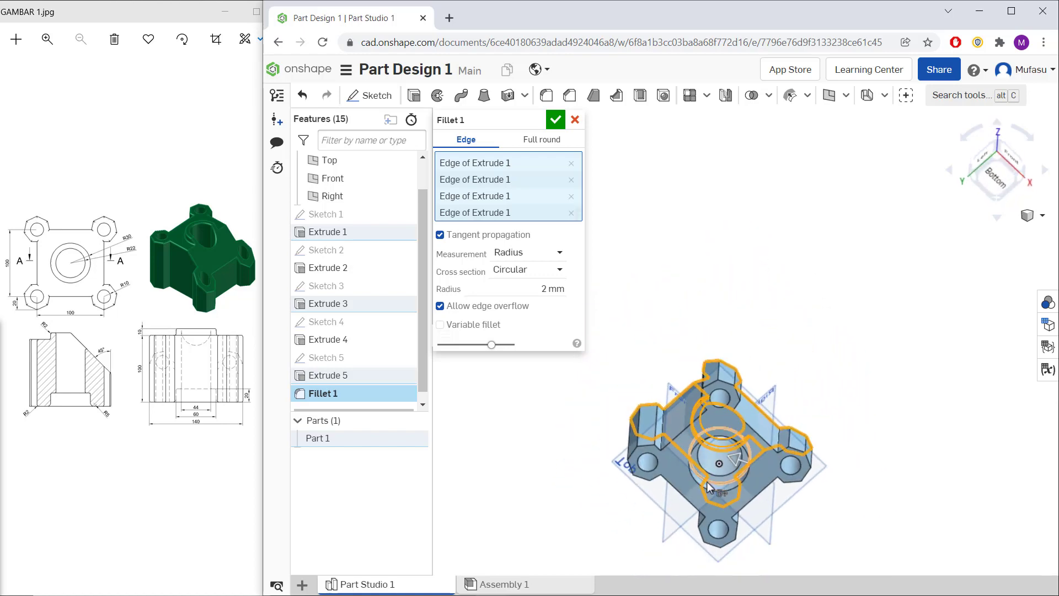
scroll(714, 479, "up", 6)
left_click(722, 476)
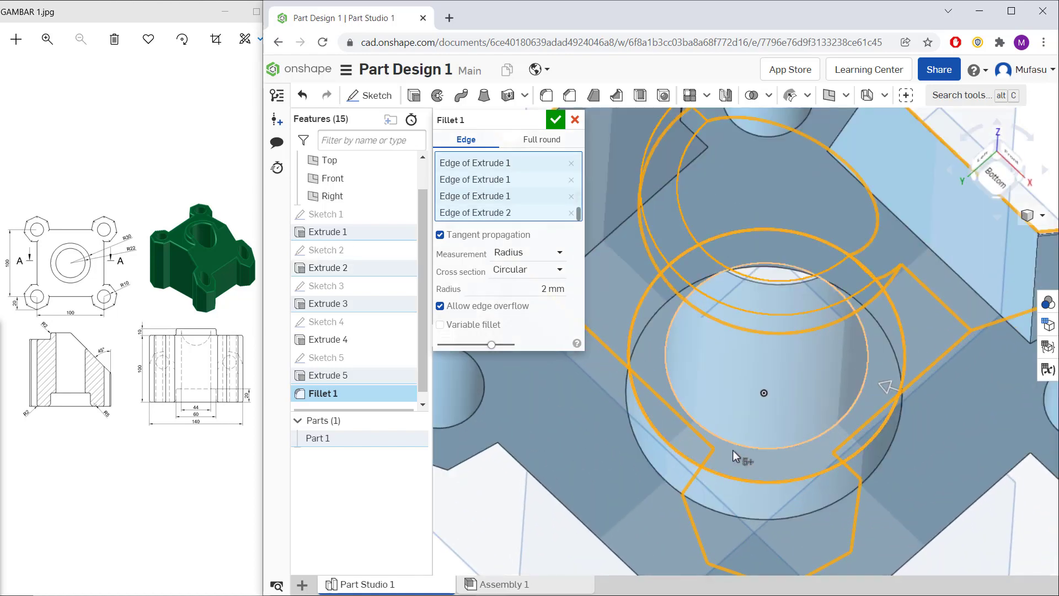
left_click(735, 445)
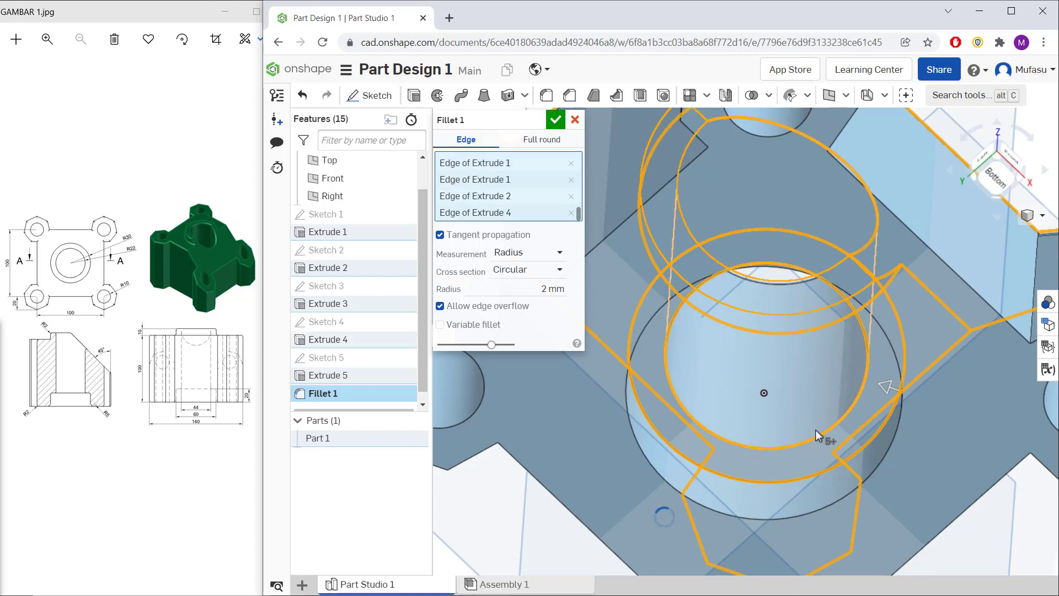
left_click(555, 119)
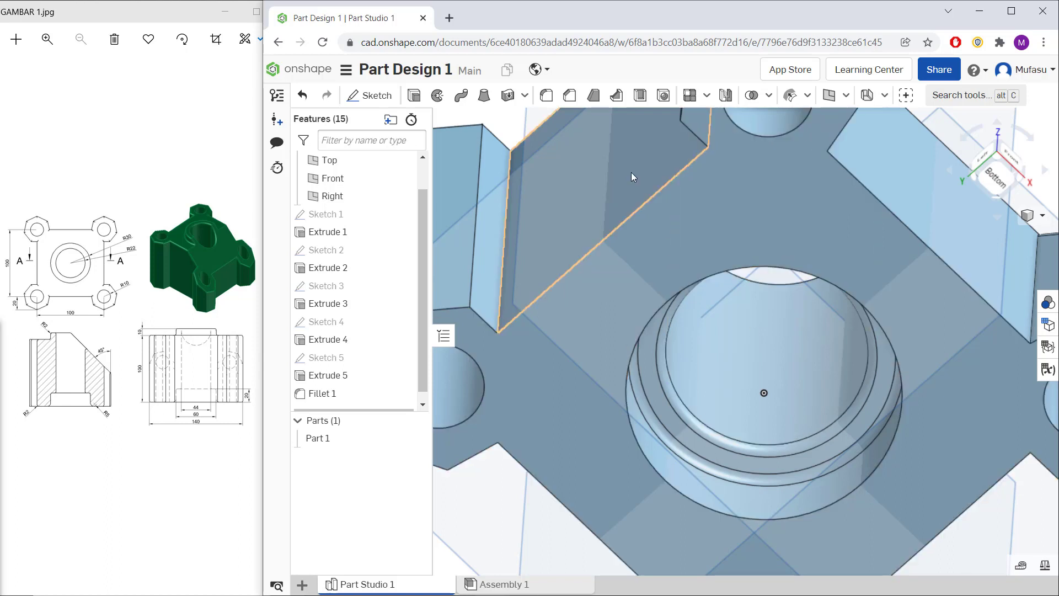
Fillet the underside recess's large circular edge at 5 mm radius, then fit the view
left_click(554, 96)
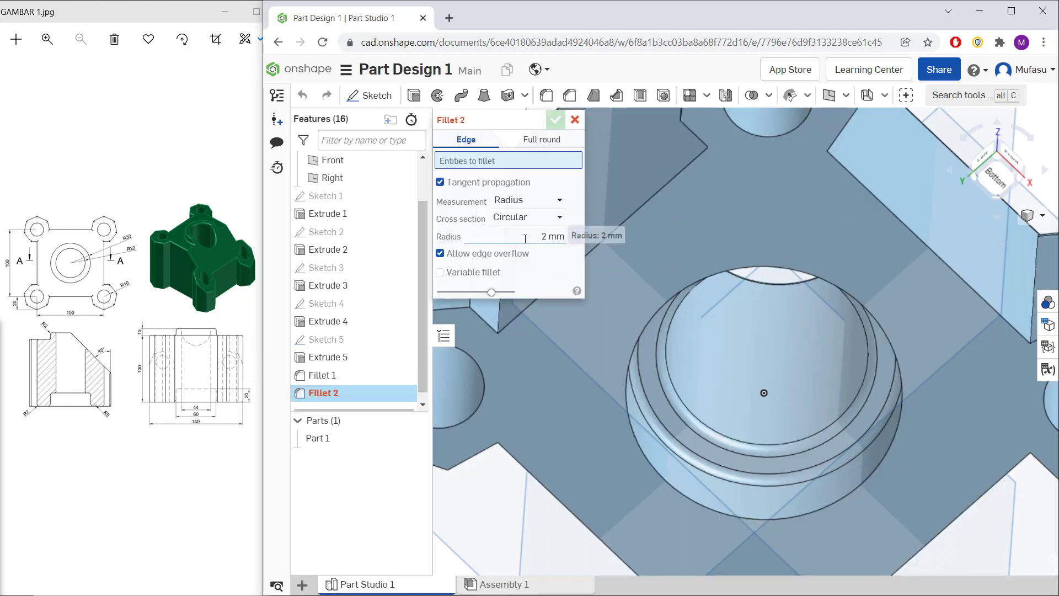
type("5")
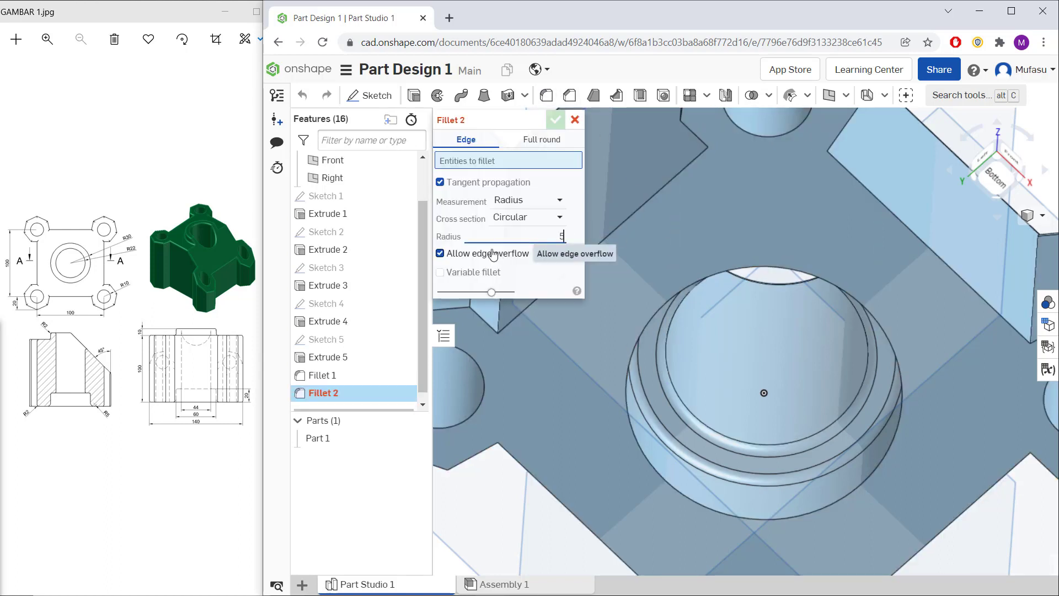
left_click(649, 453)
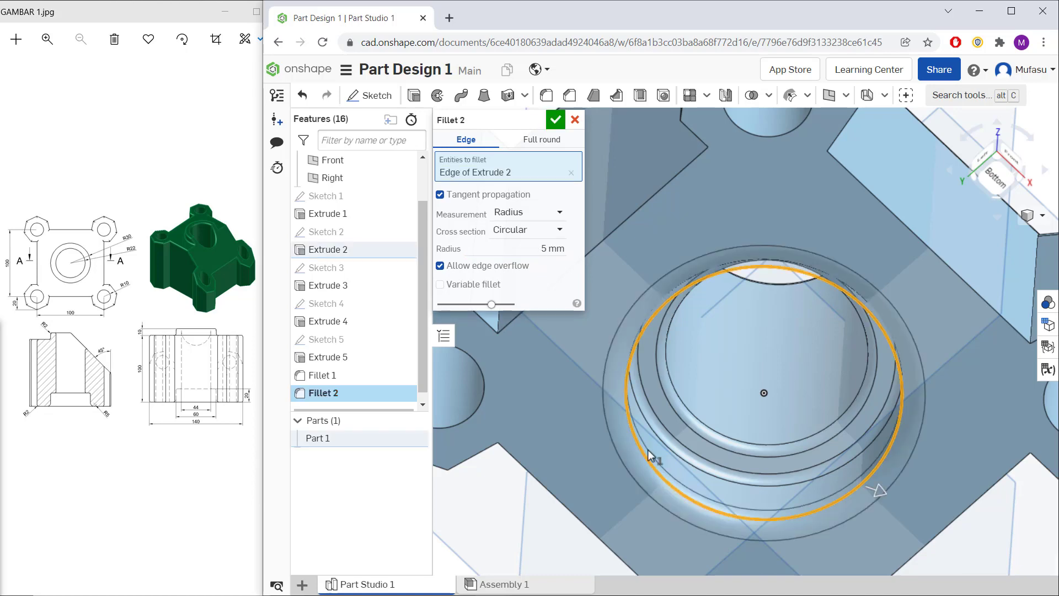
left_click(555, 120)
key("f")
right_click_drag(807, 292, 625, 419)
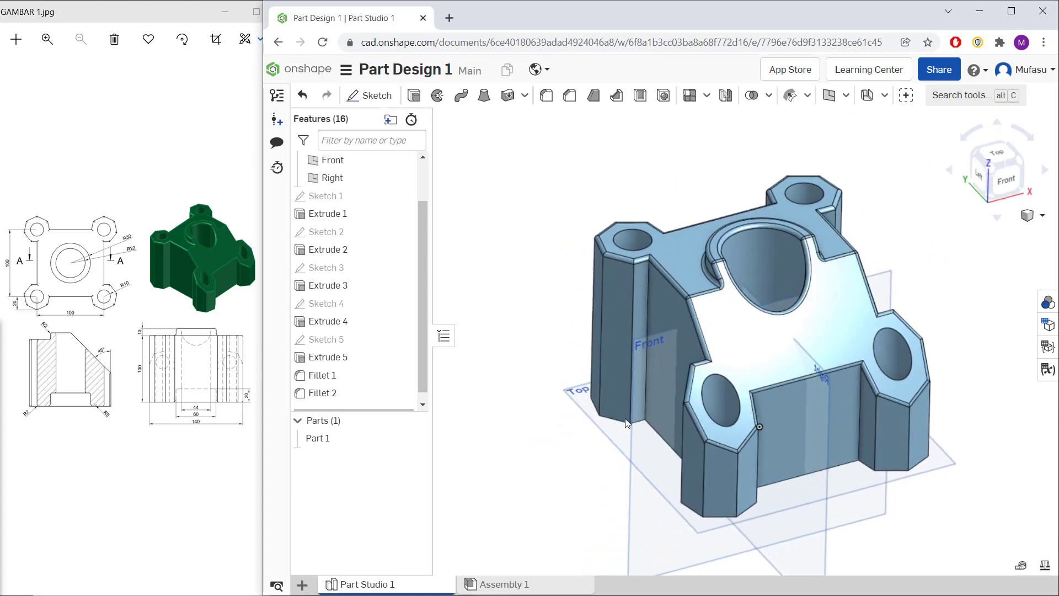